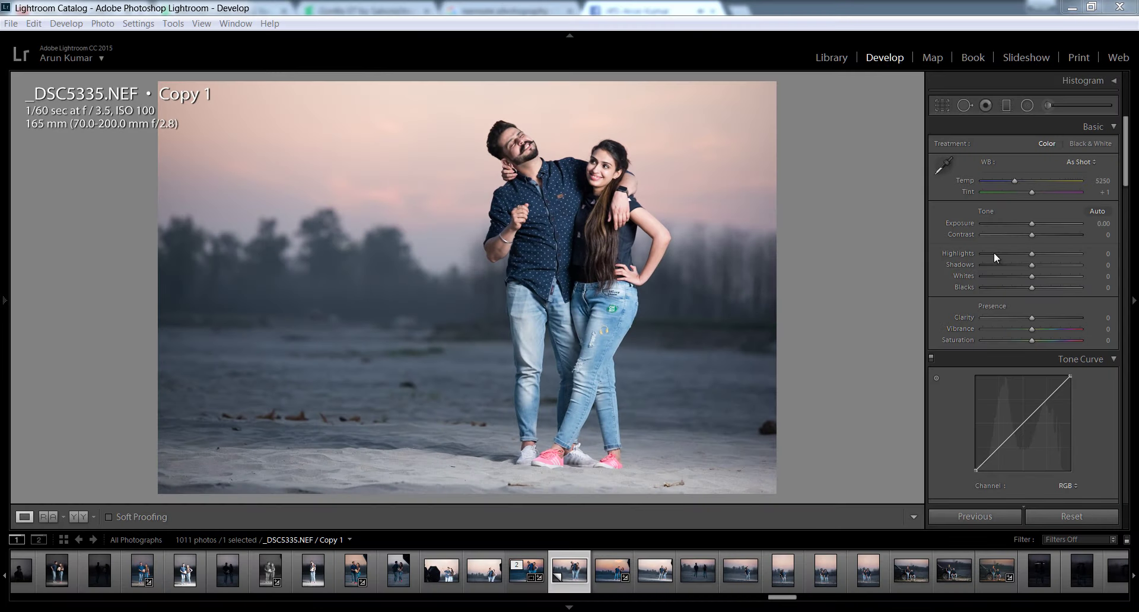
Drag the Basic sliders to Highlights -100, Shadows +100, Exposure -0.82, Whites +48, Vibrance +60
drag(1032, 254, 960, 255)
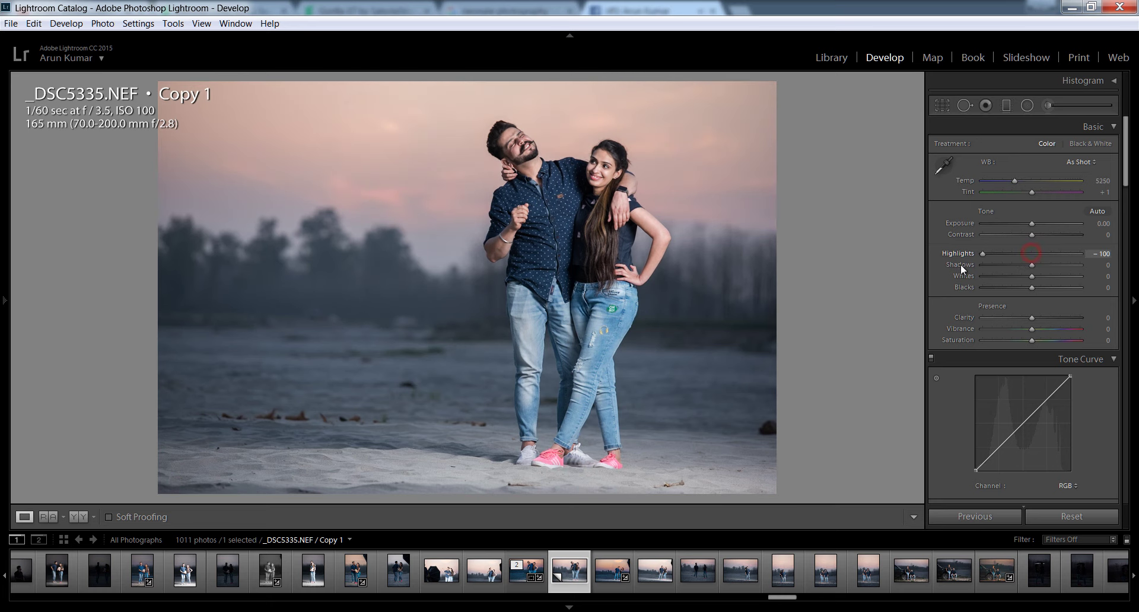
drag(1039, 265, 1093, 265)
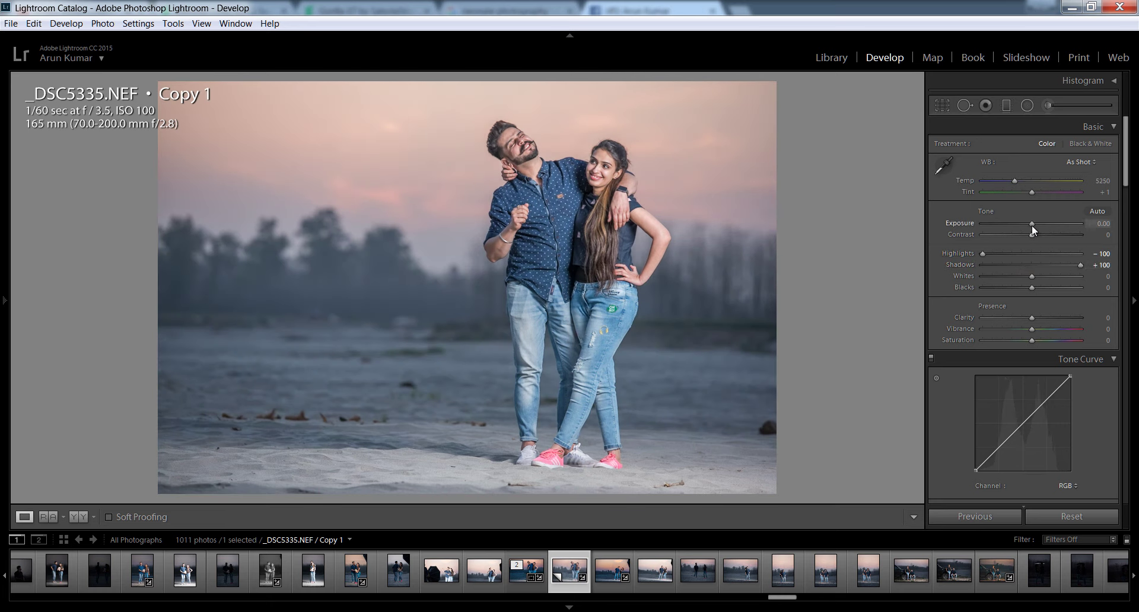
drag(1029, 224, 1023, 224)
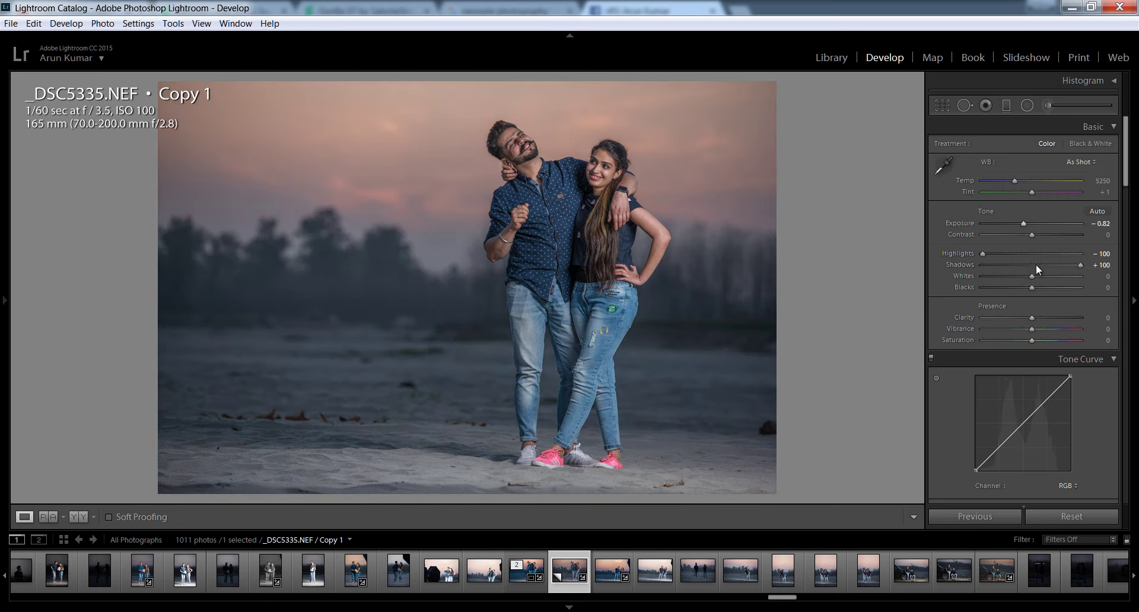
drag(1033, 276, 1056, 275)
drag(1033, 329, 1062, 330)
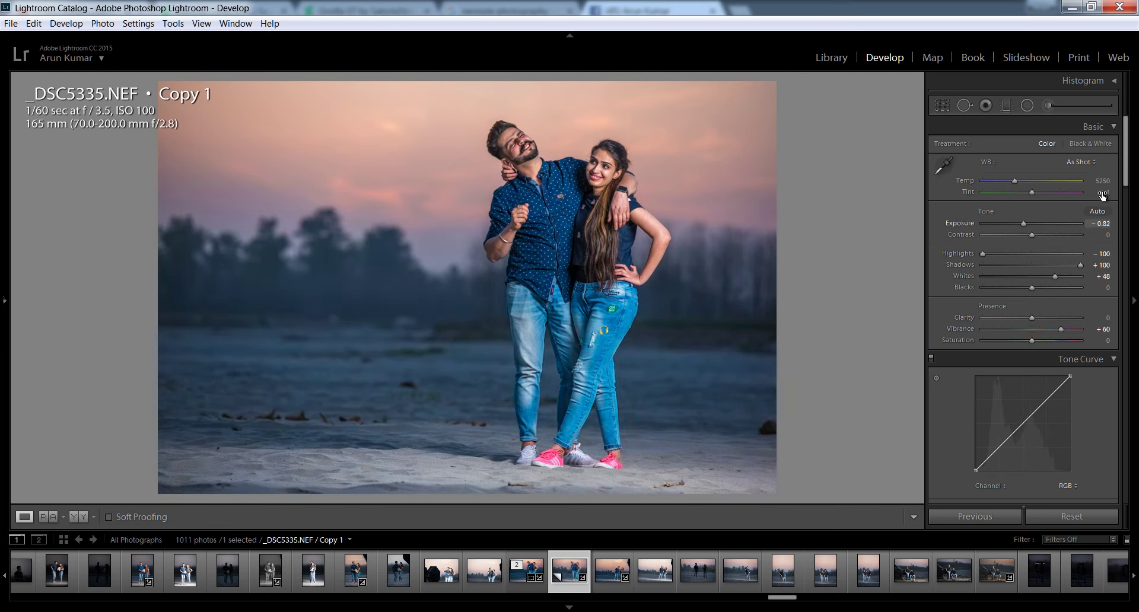
drag(1124, 161, 1124, 243)
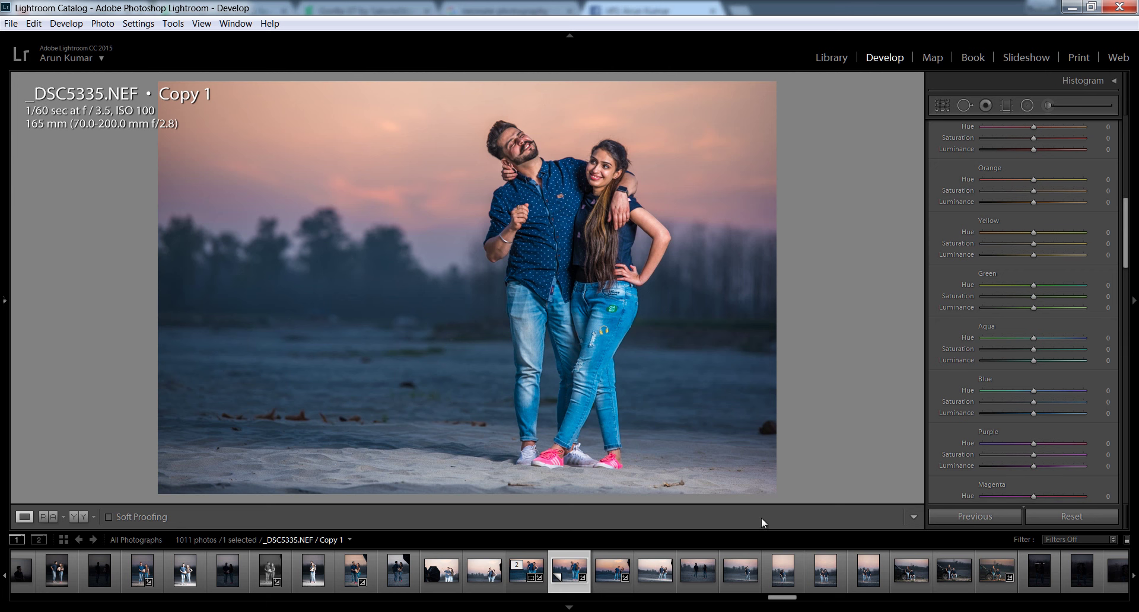
Tint the split-toning highlights warm tan at hue 37, saturation 22
click(590, 606)
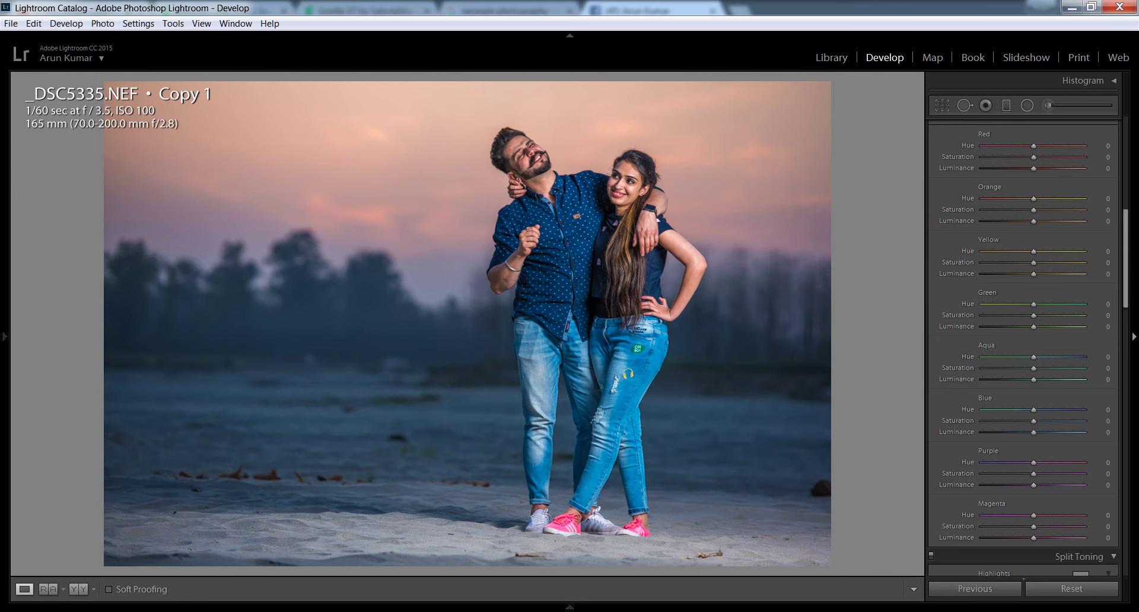
drag(1126, 237, 1127, 288)
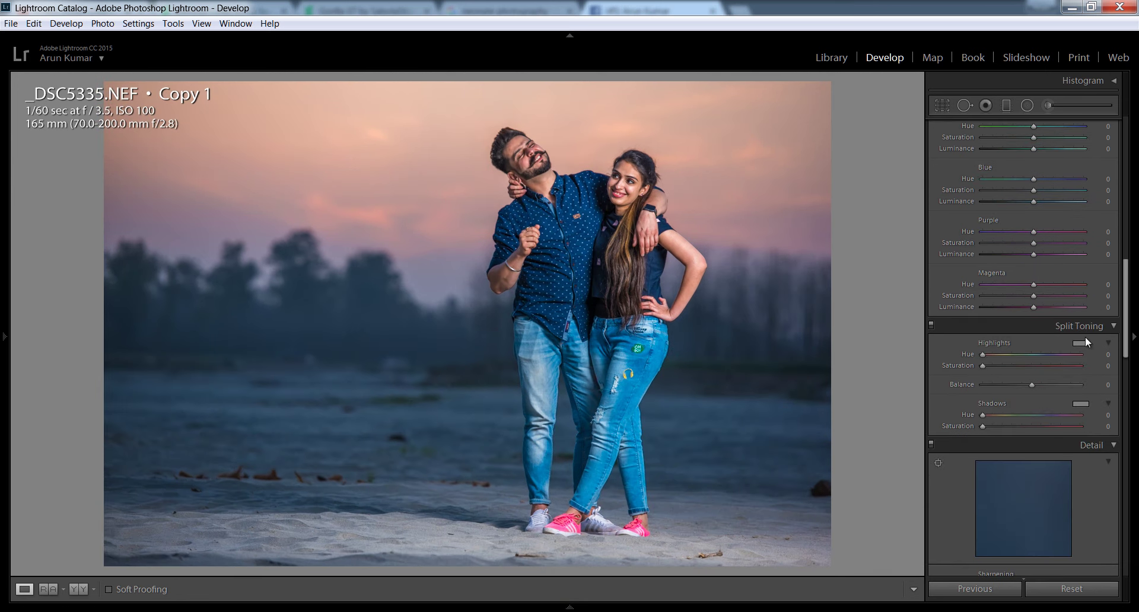
click(1081, 343)
click(995, 327)
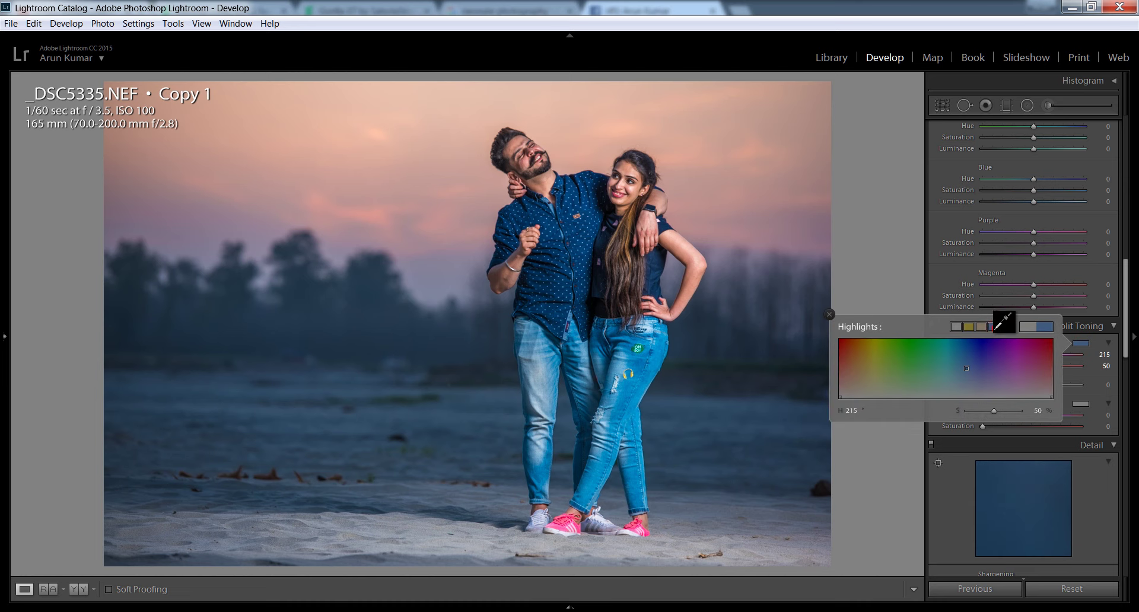
click(982, 327)
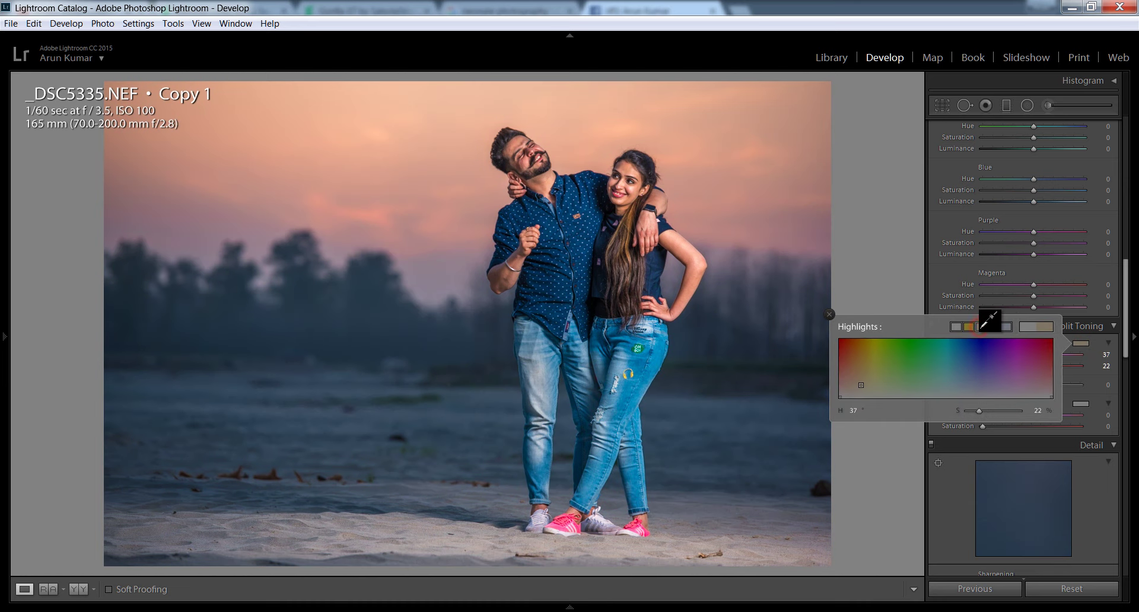
click(830, 315)
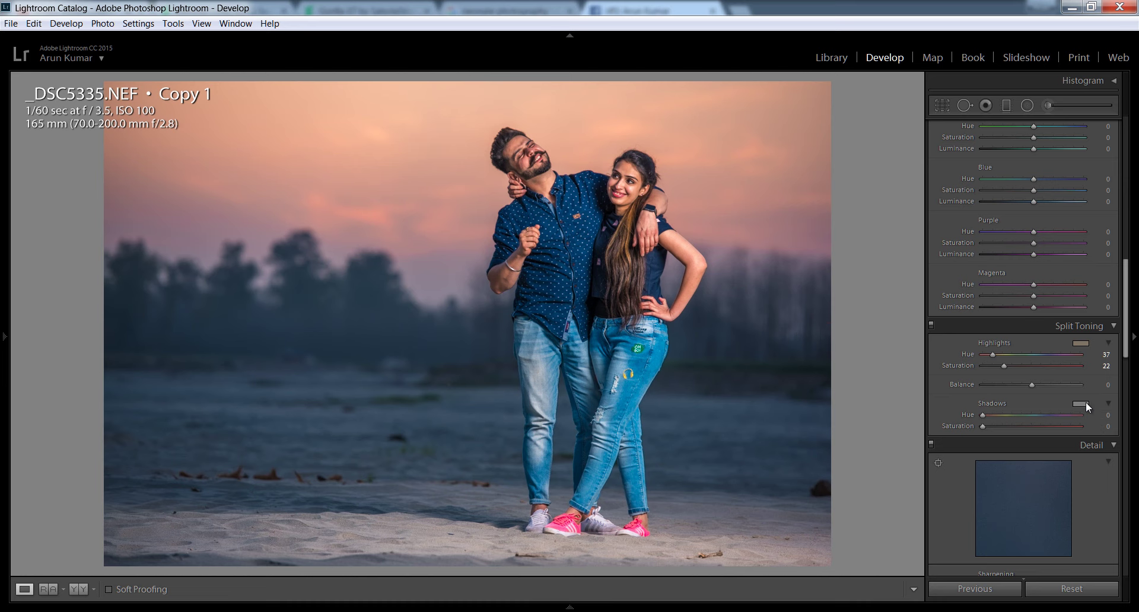
Tint the shadows blue at hue 215, saturation 13, then preview the Before view
click(1081, 404)
click(995, 387)
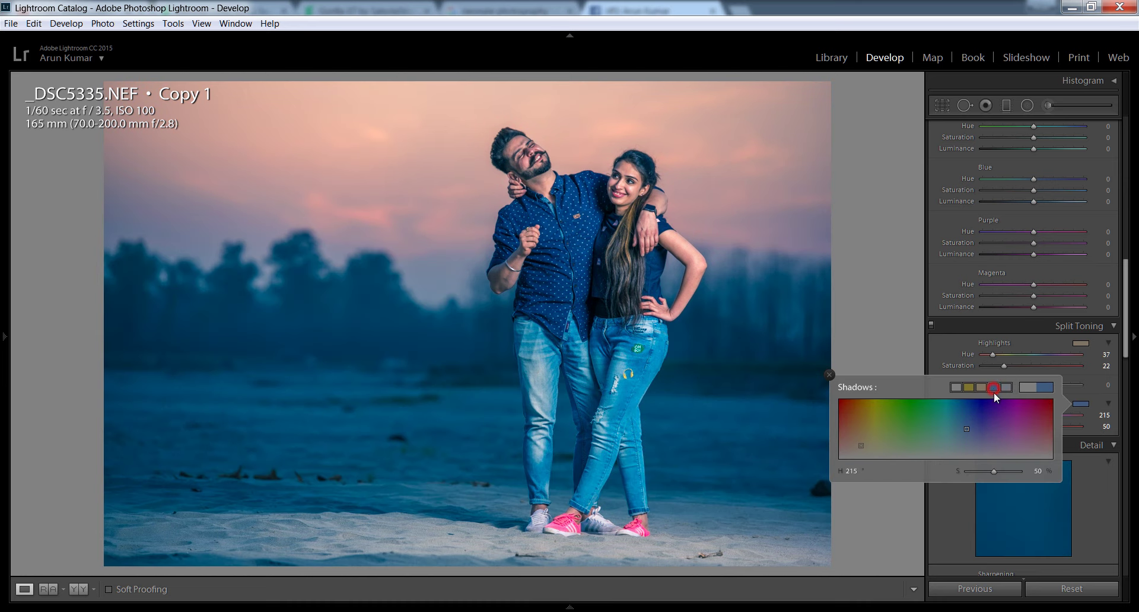
click(828, 373)
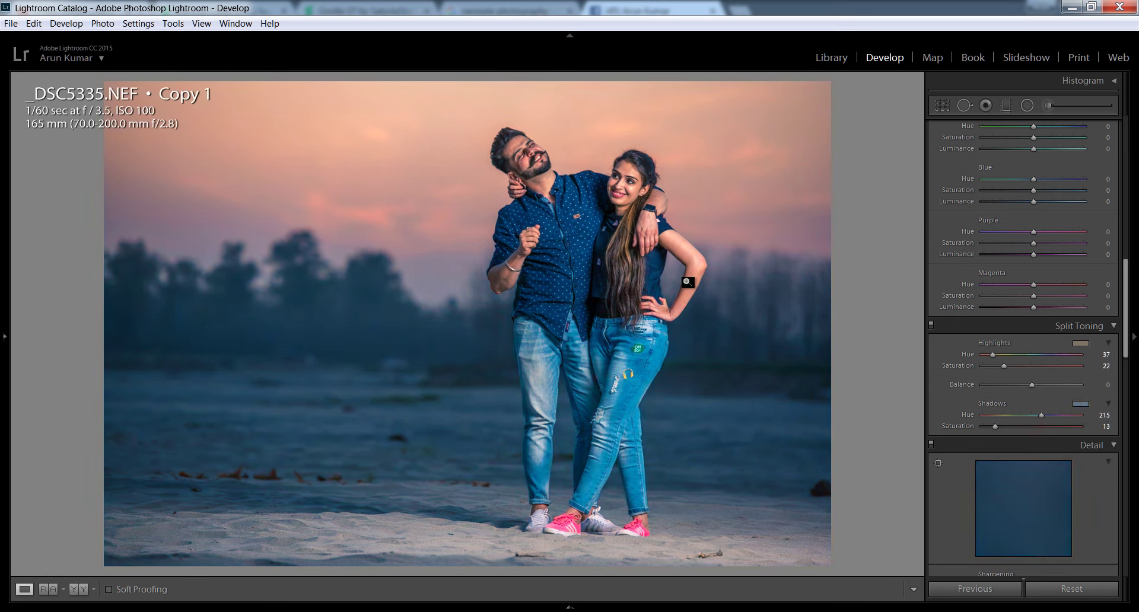
key(backslash)
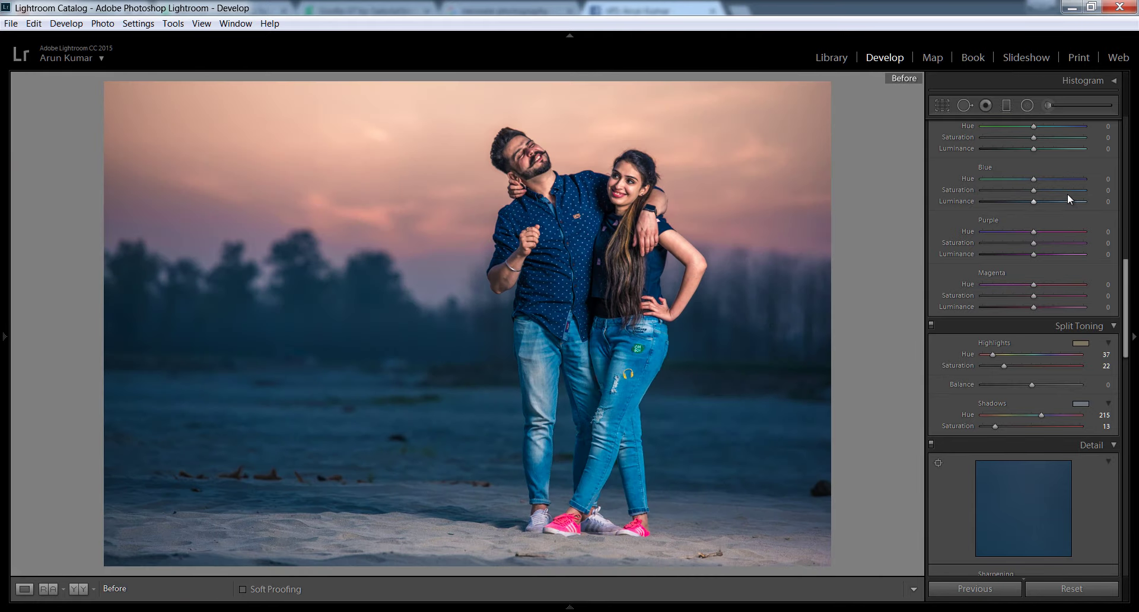
Show the Before/After side-by-side comparison, then return to the Loupe view
drag(1126, 274, 1129, 105)
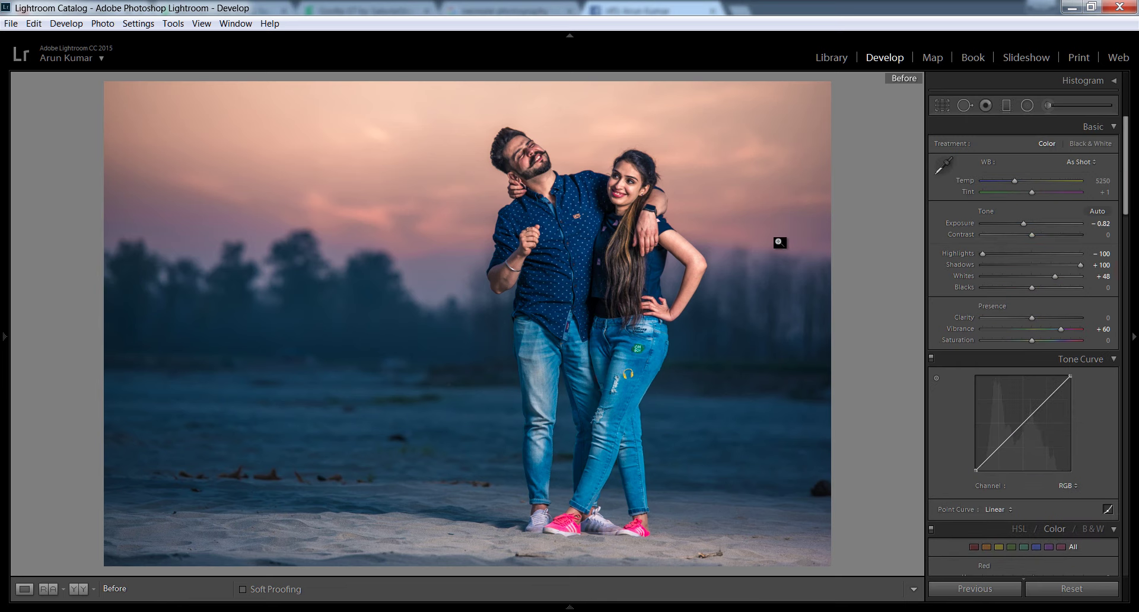
click(84, 589)
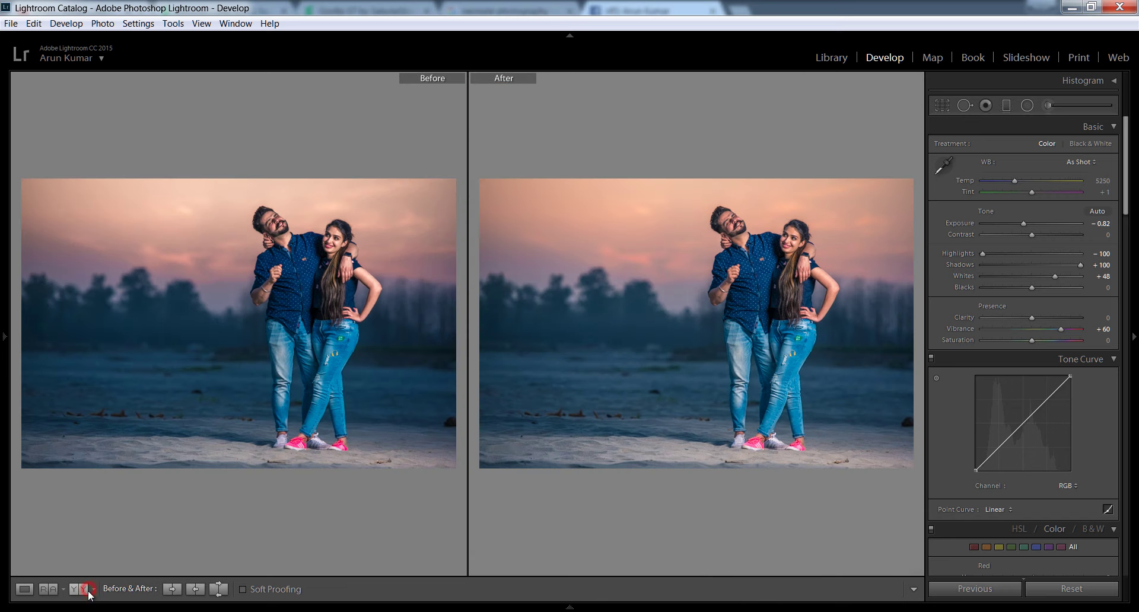
click(24, 589)
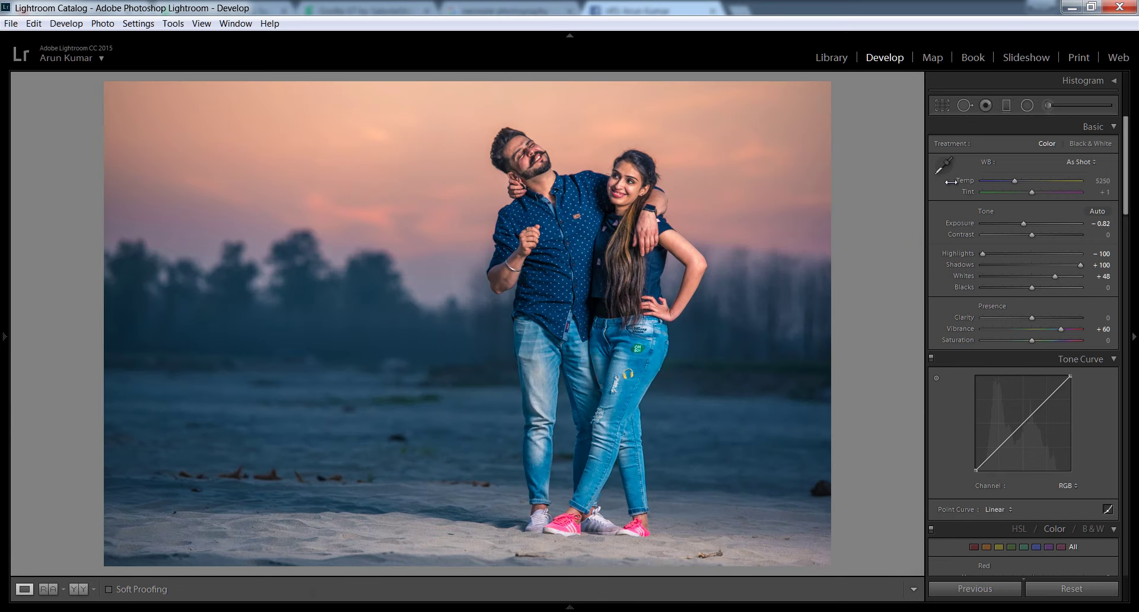
Add a graduated filter over the lower half of the photo at Exposure -0.80
click(1007, 106)
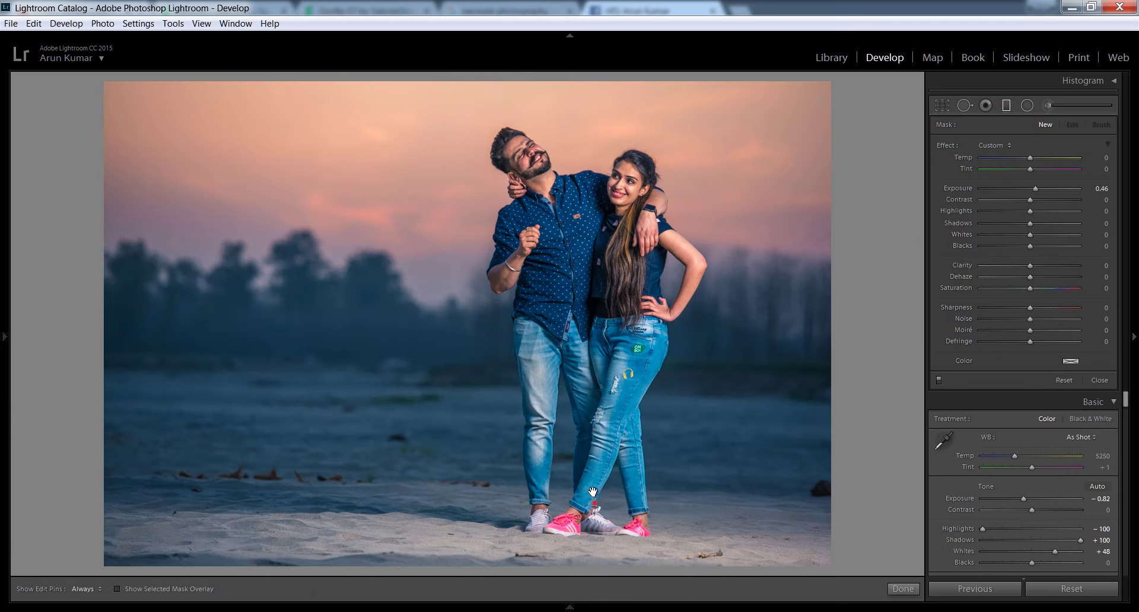
drag(592, 492, 663, 264)
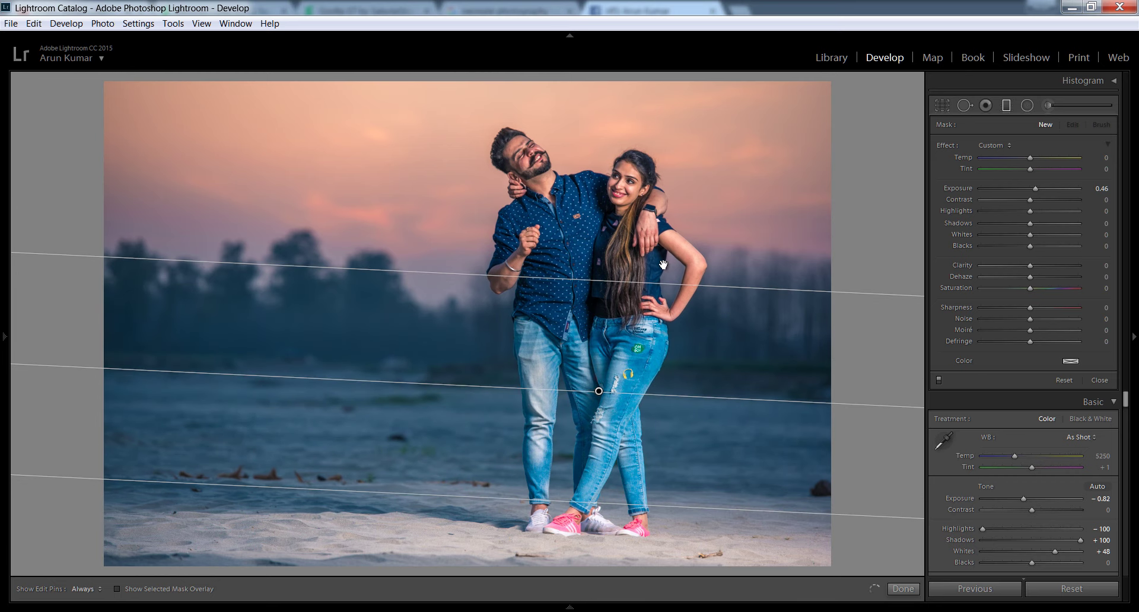
drag(1035, 188, 953, 212)
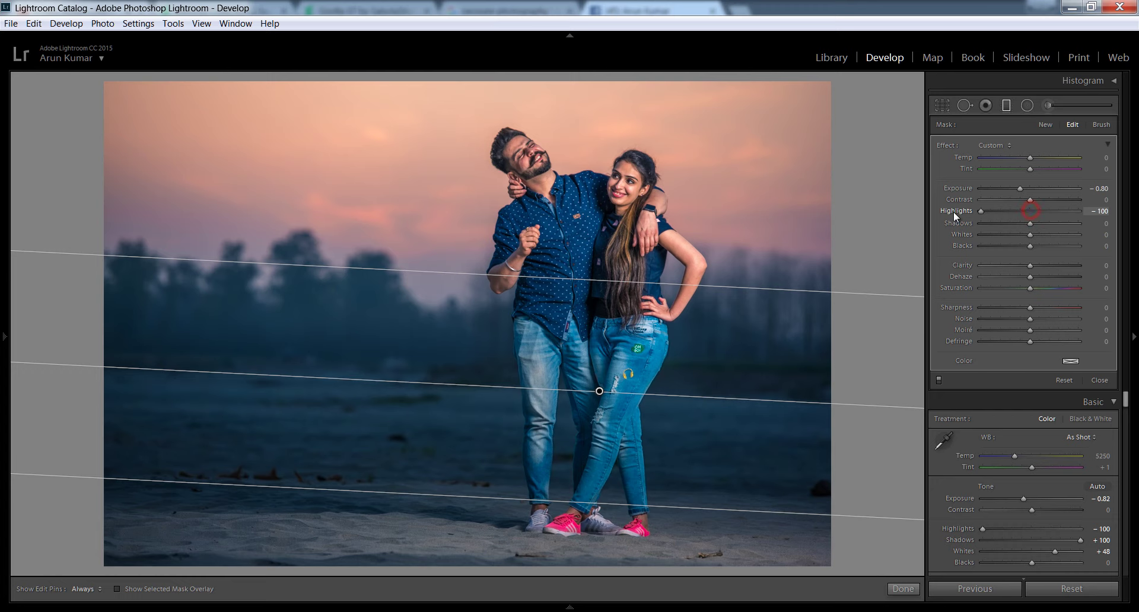
click(903, 589)
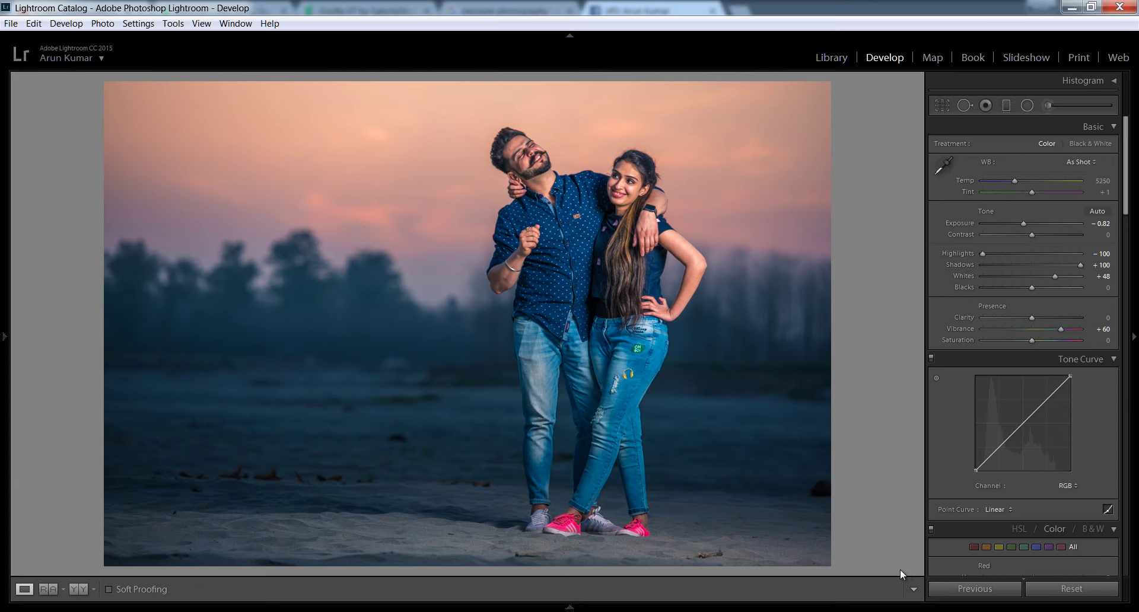
Add a second graduated filter up from the bottom over the sand at Exposure -0.36
click(1006, 105)
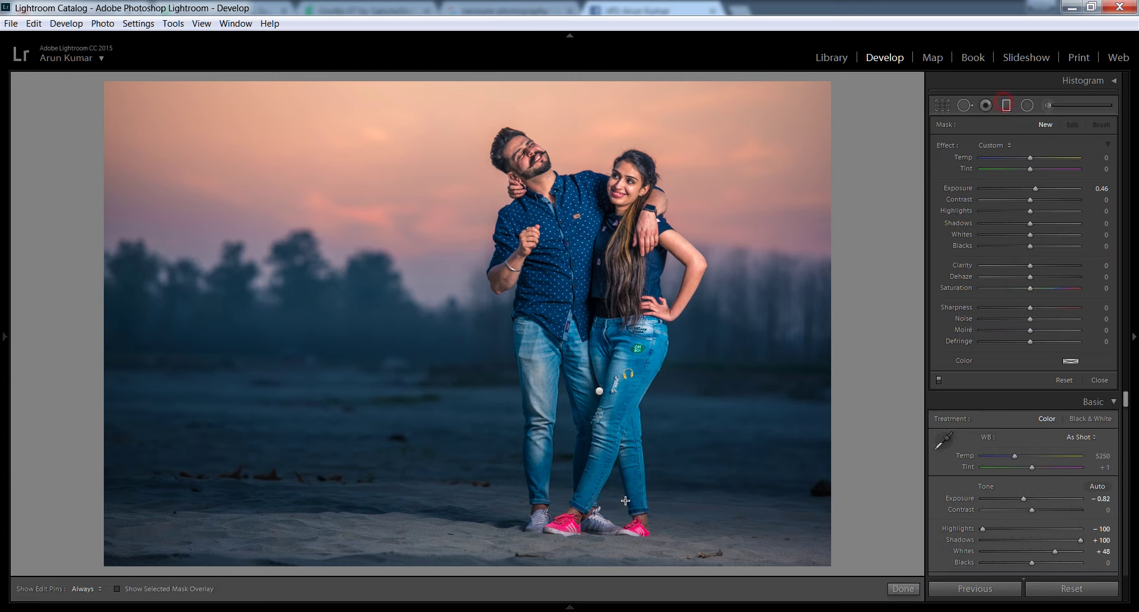
drag(607, 544, 610, 439)
drag(1033, 188, 1026, 190)
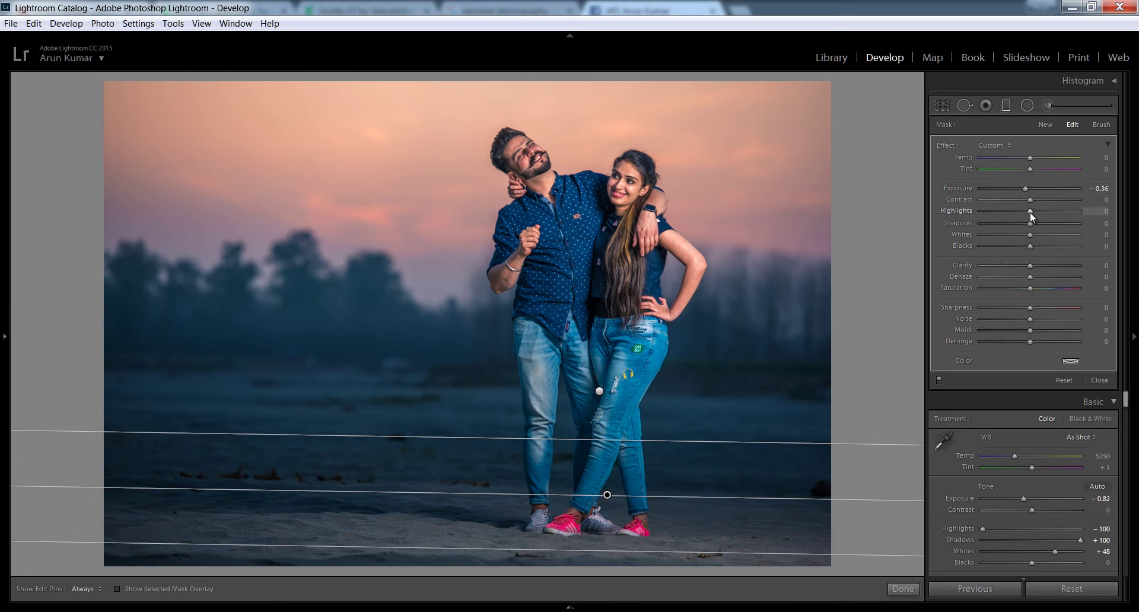
click(904, 590)
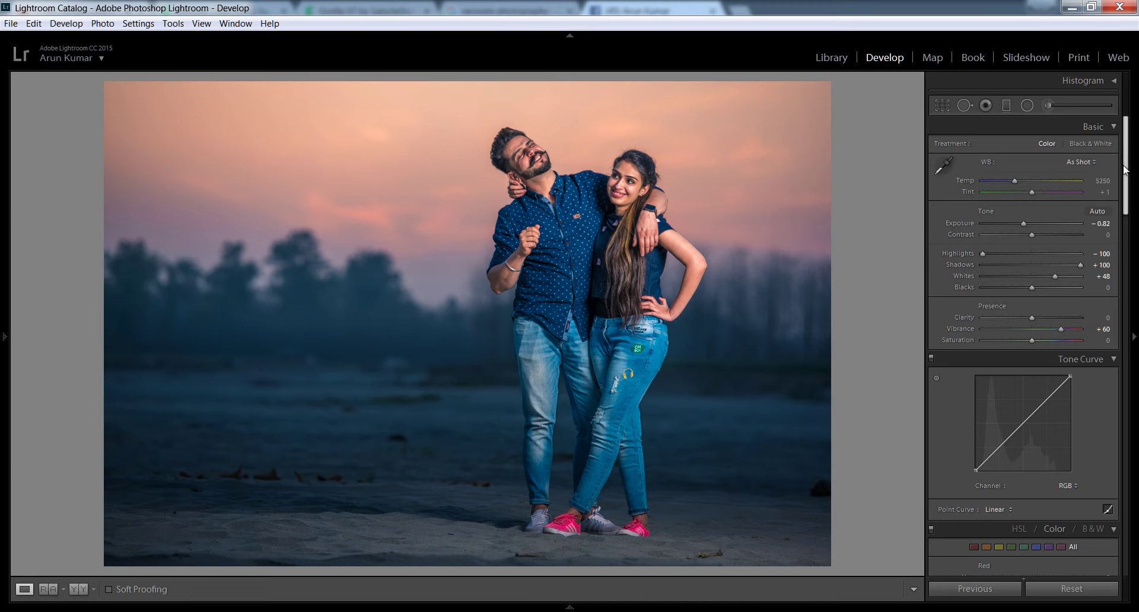
In the HSL panel, drag the Orange Luminance slider to +24
scroll(1048, 297, down, 5)
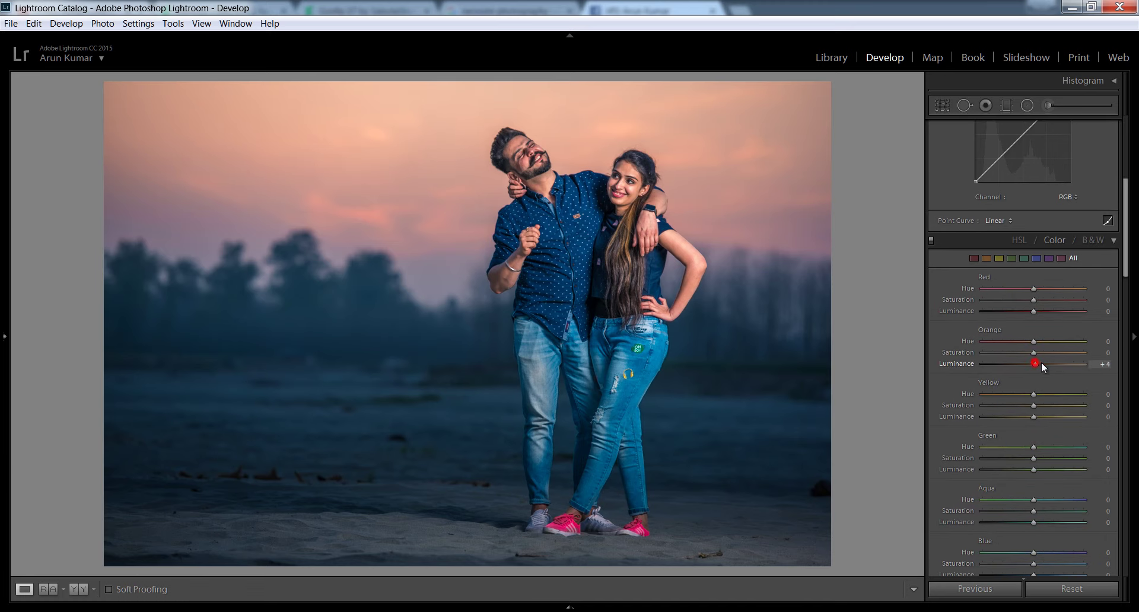
drag(1041, 367, 1046, 363)
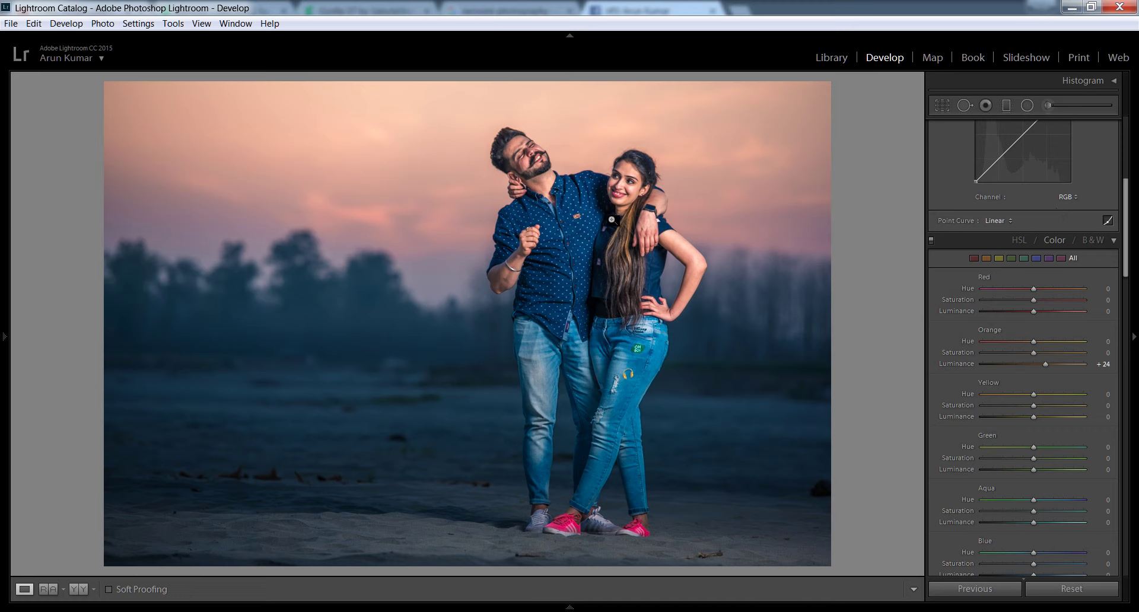
Open the photo in Photoshop via Edit In and duplicate the Background layer
right_click(558, 245)
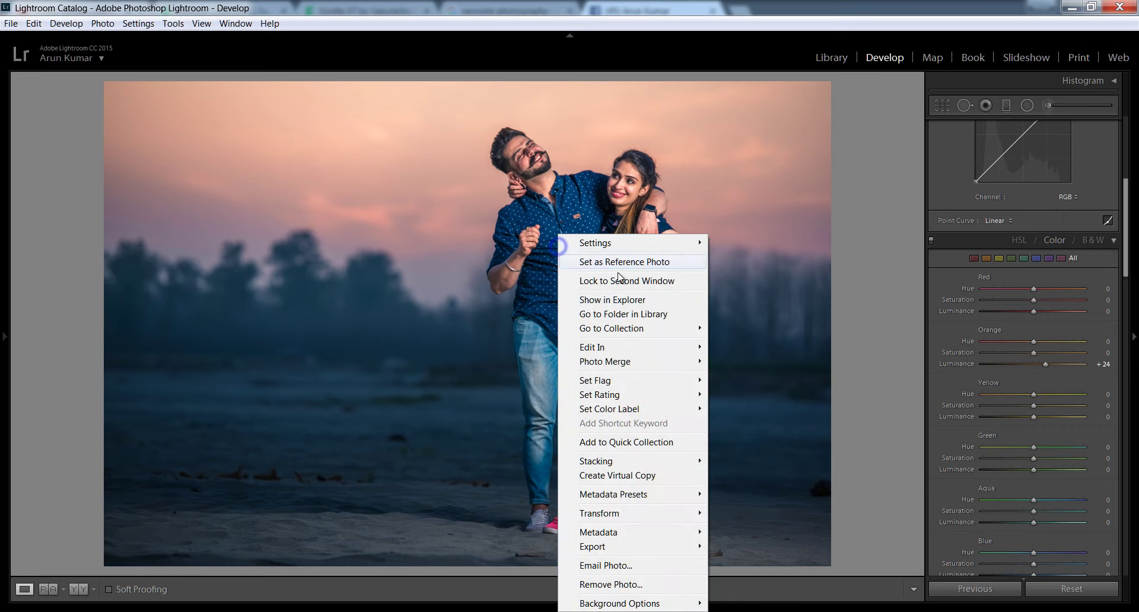
click(678, 347)
click(796, 53)
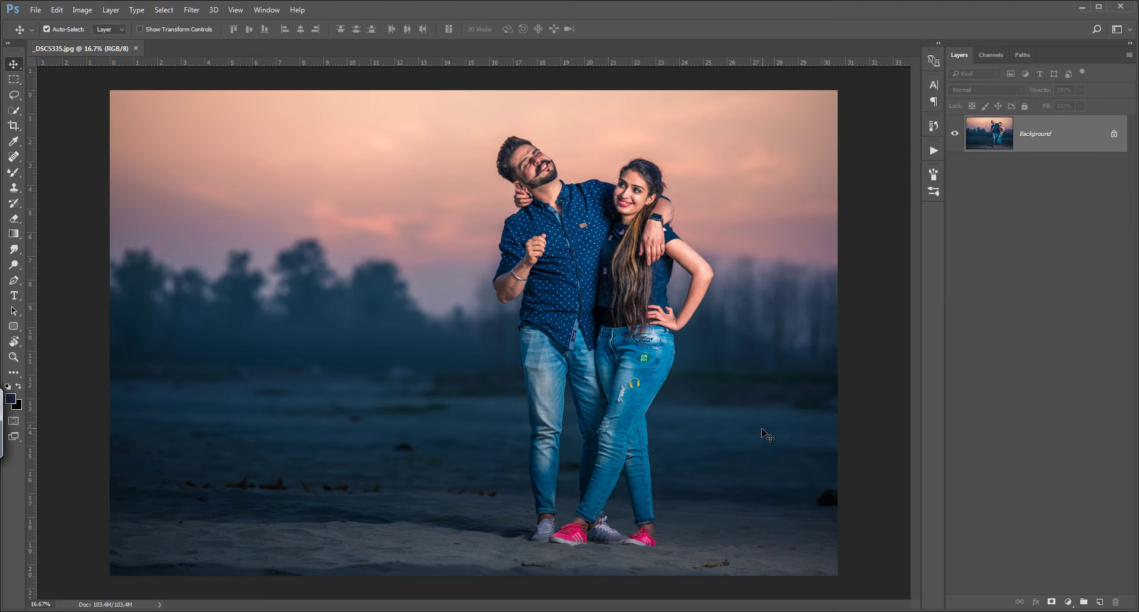
key(ctrl+j)
Launch Color Efex Pro 4 from the Nik Collection filters on the copy
click(192, 10)
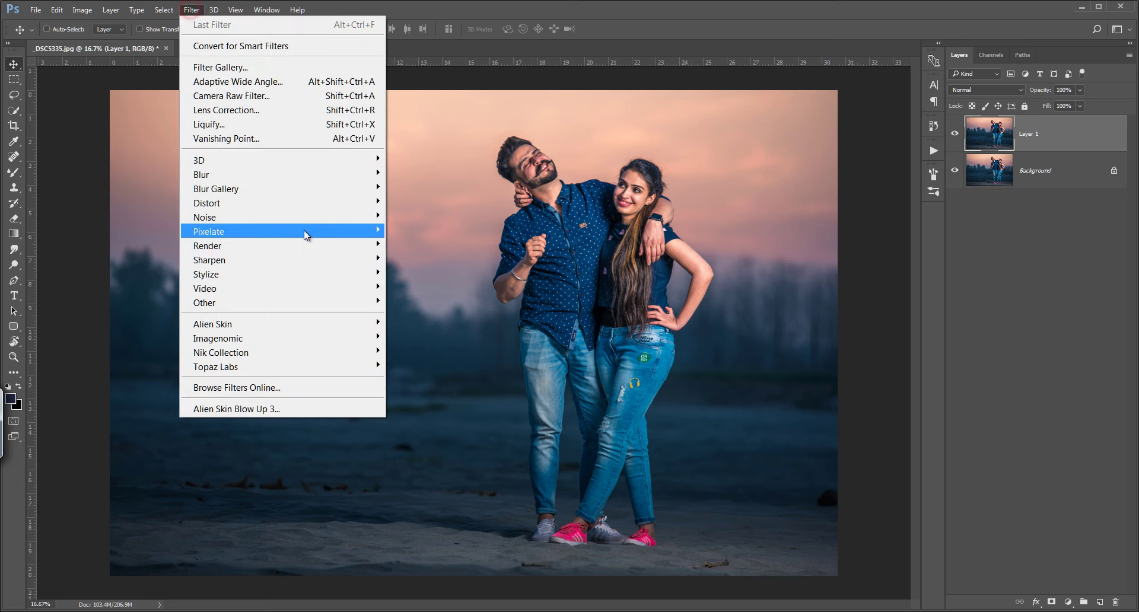
click(343, 352)
click(446, 366)
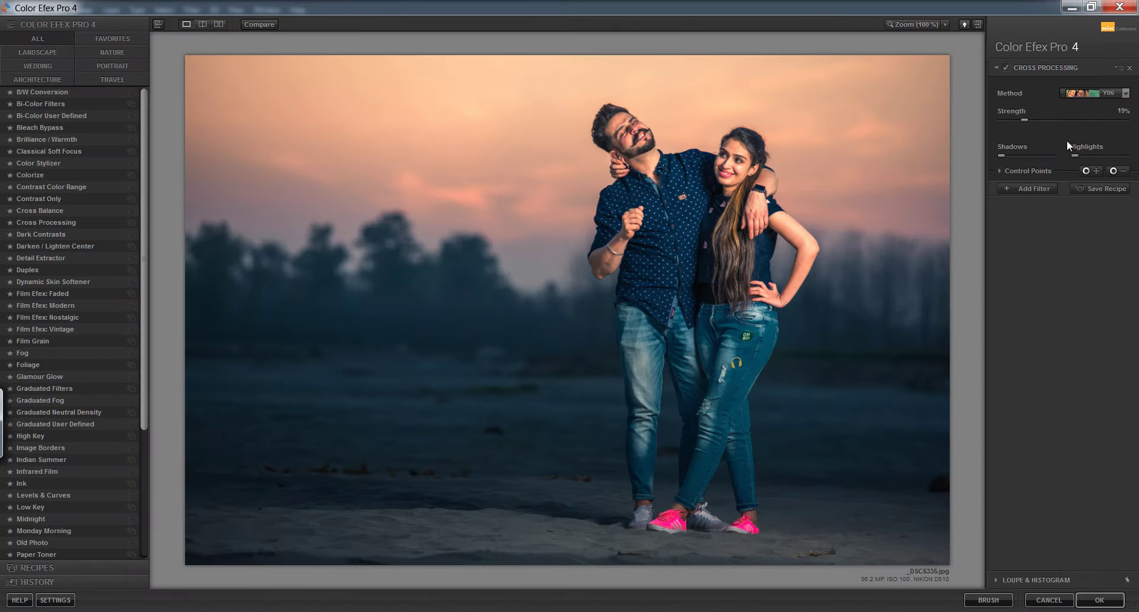
Set Cross Processing to method Y02 at about 39% strength and apply it
click(1081, 95)
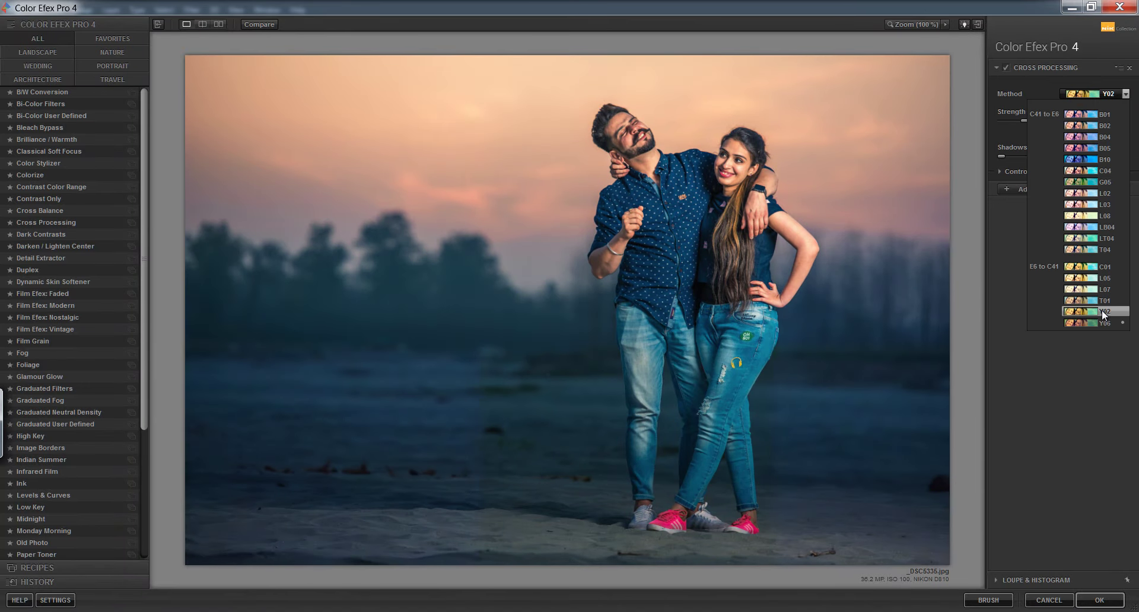
click(1103, 311)
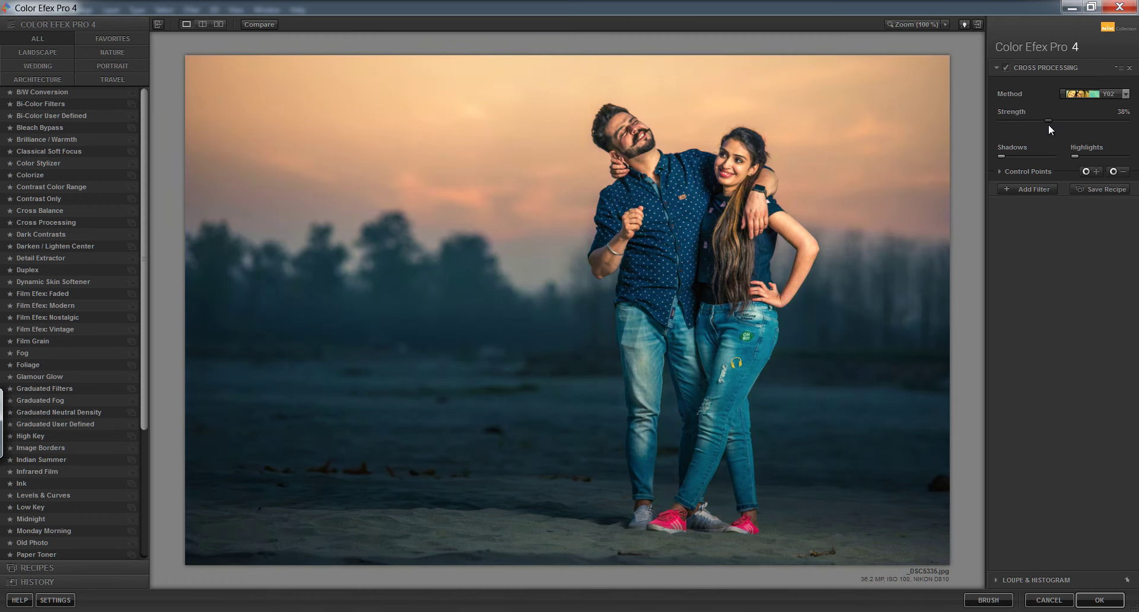
drag(1051, 124, 1049, 123)
click(1100, 601)
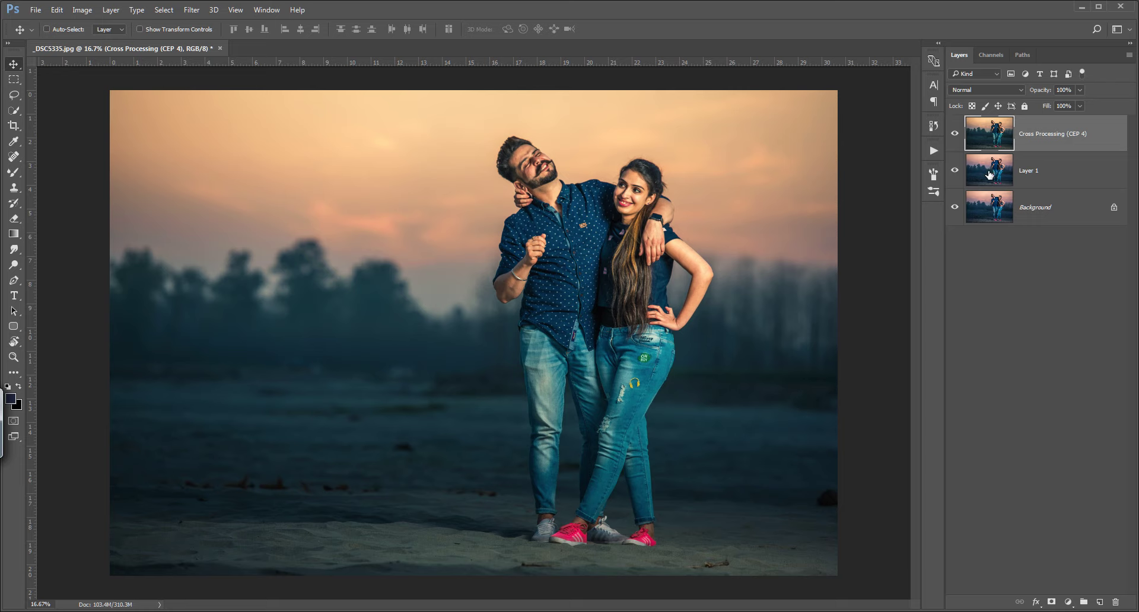
Add an empty Layer 2 above Cross Processing and switch to the Mixer Brush, zoomed on her face
drag(955, 171, 959, 143)
click(1099, 602)
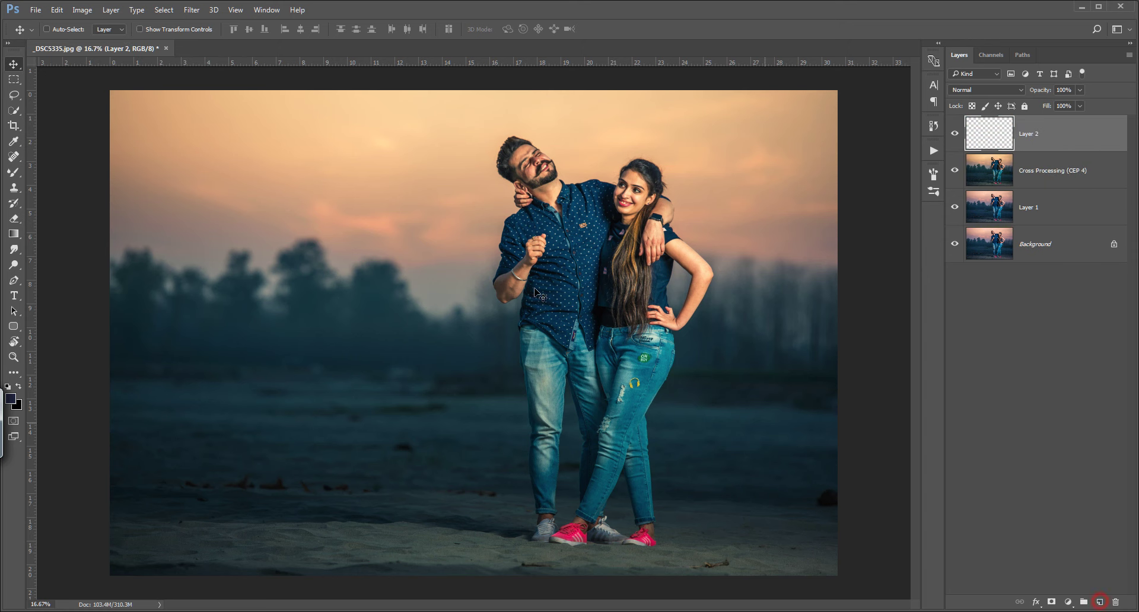
right_click(13, 172)
click(70, 203)
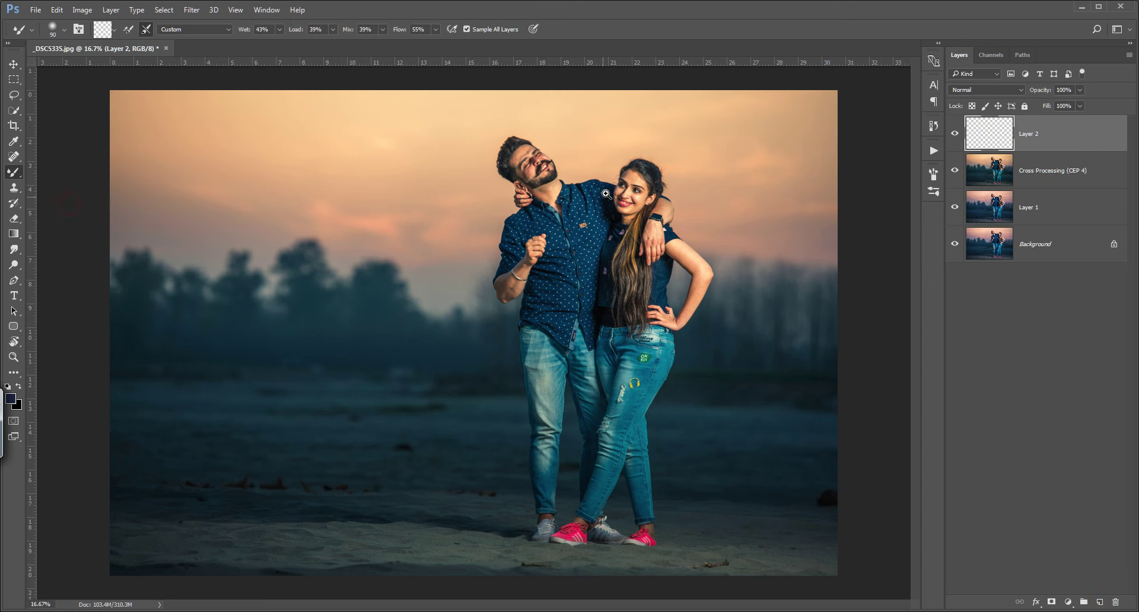
mouse_move(606, 194)
mouse_down()
mouse_move(653, 199)
mouse_move(553, 309)
mouse_up()
click(516, 196)
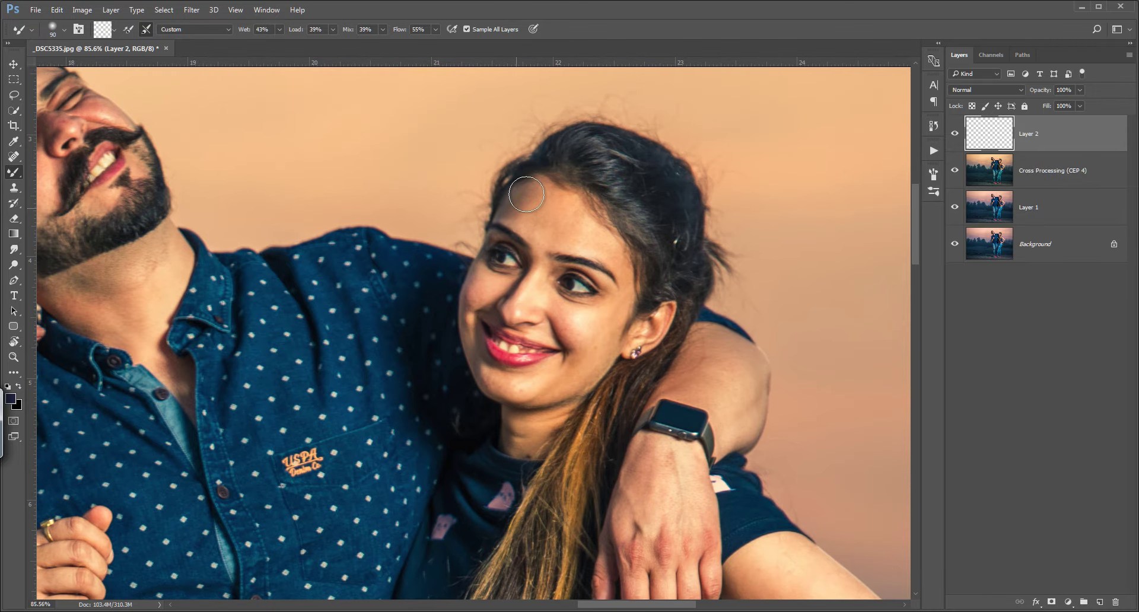
Smooth the skin on her forehead and between her brows, brush around 60
mouse_move(526, 194)
mouse_down()
mouse_move(516, 214)
mouse_move(588, 234)
mouse_move(623, 274)
mouse_up()
key(bracketleft)
key(bracketleft)
key(bracketleft)
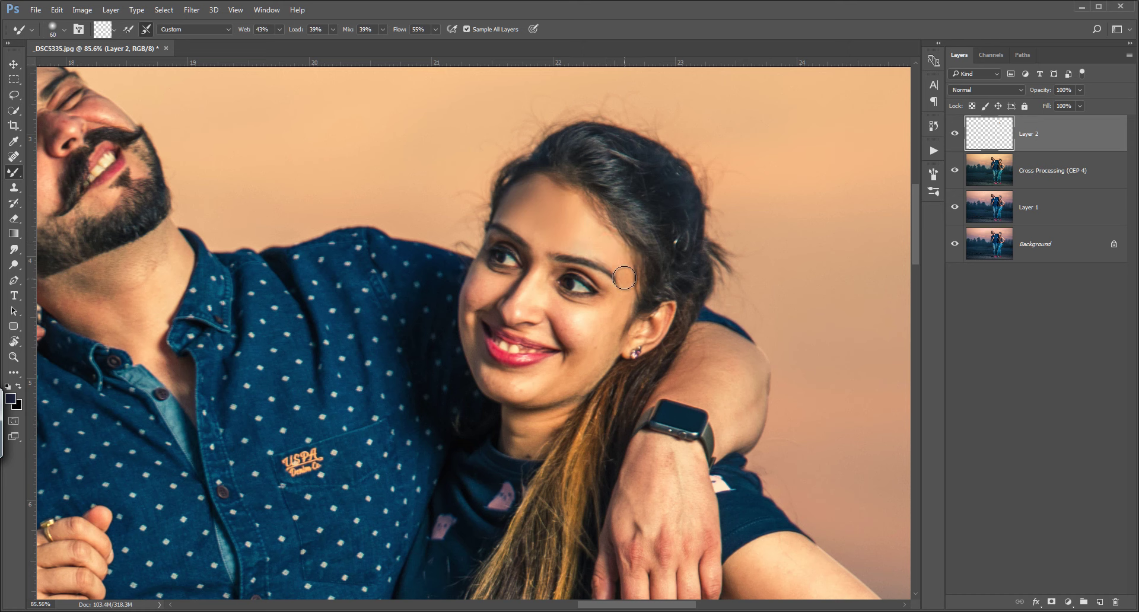
mouse_move(545, 276)
mouse_down()
mouse_move(542, 264)
mouse_move(522, 302)
mouse_move(549, 280)
mouse_up()
key(bracketleft)
key(bracketright)
key(bracketright)
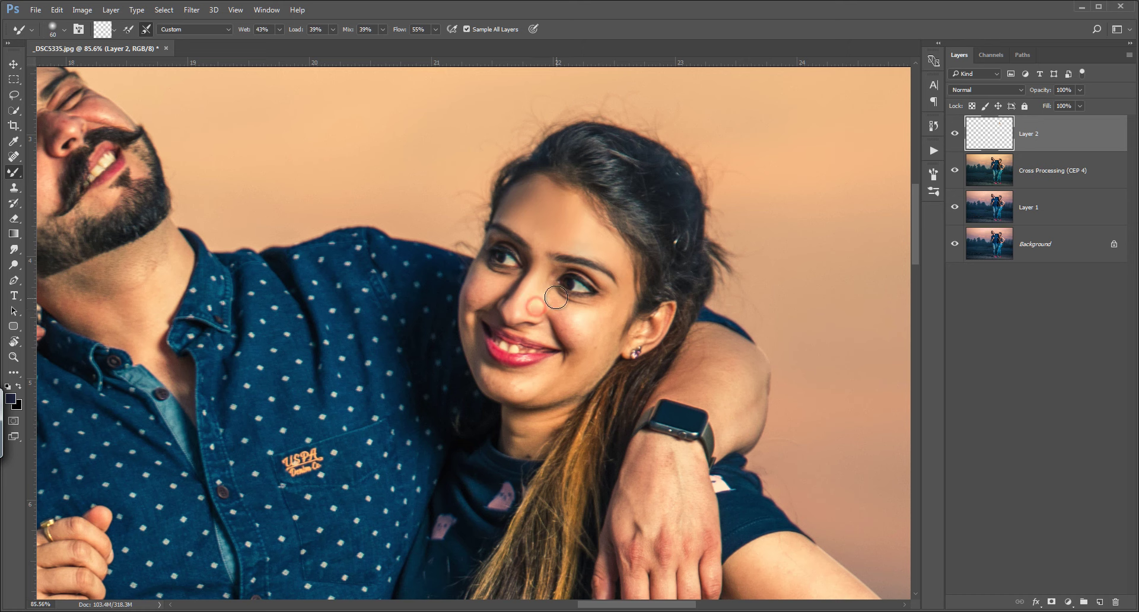
key(bracketleft)
key(bracketright)
key(bracketright)
key(bracketright)
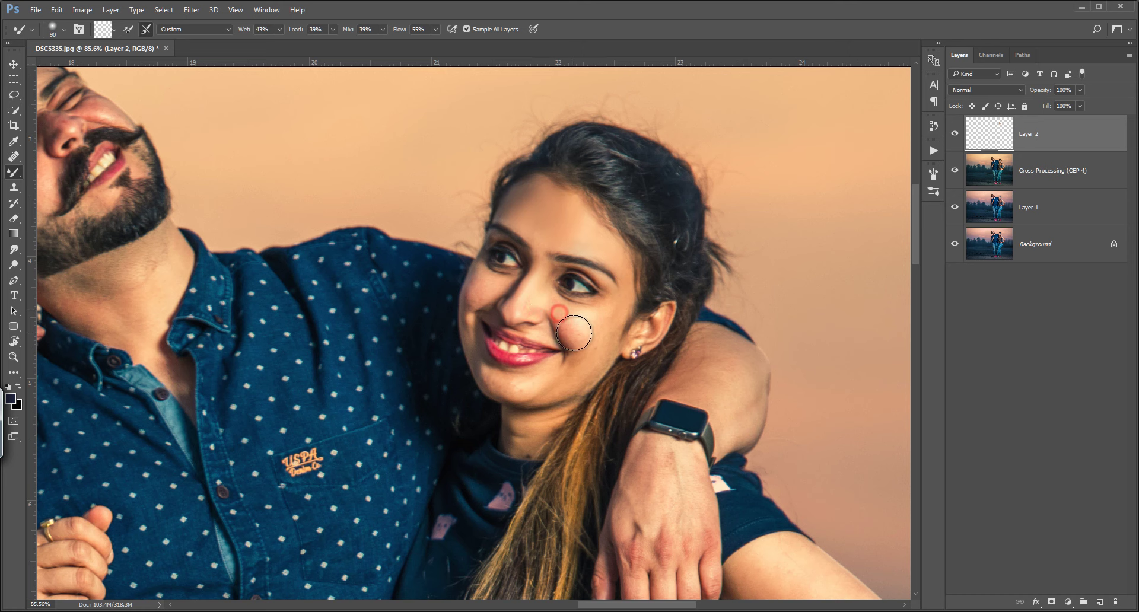
Smooth her cheeks, chin and neck with the Mixer Brush at sizes 60–80
mouse_move(561, 319)
mouse_down()
mouse_move(606, 341)
mouse_move(585, 356)
mouse_up()
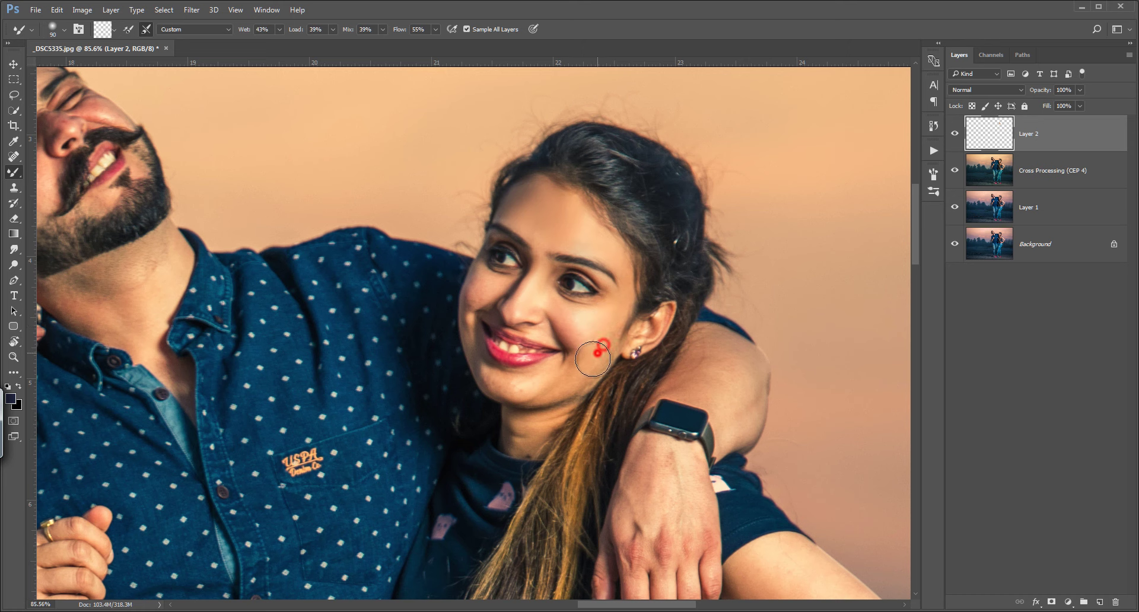
key(bracketleft)
key(bracketleft)
key(bracketleft)
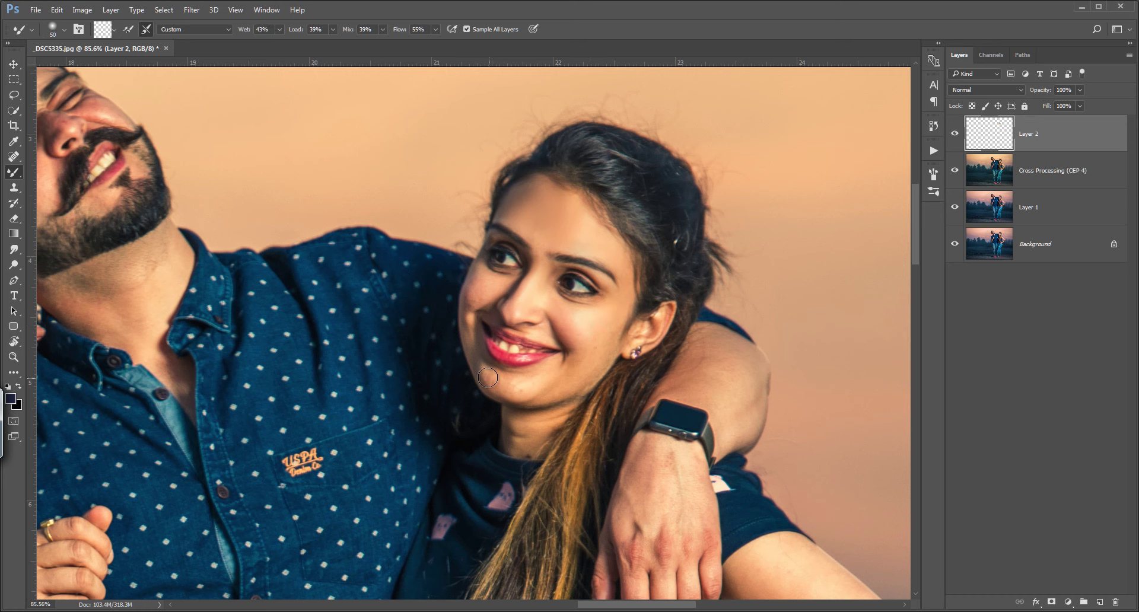
mouse_move(496, 381)
mouse_down()
mouse_move(517, 392)
mouse_move(537, 376)
mouse_up()
key(bracketright)
key(bracketright)
drag(515, 423, 561, 415)
key(bracketleft)
key(bracketleft)
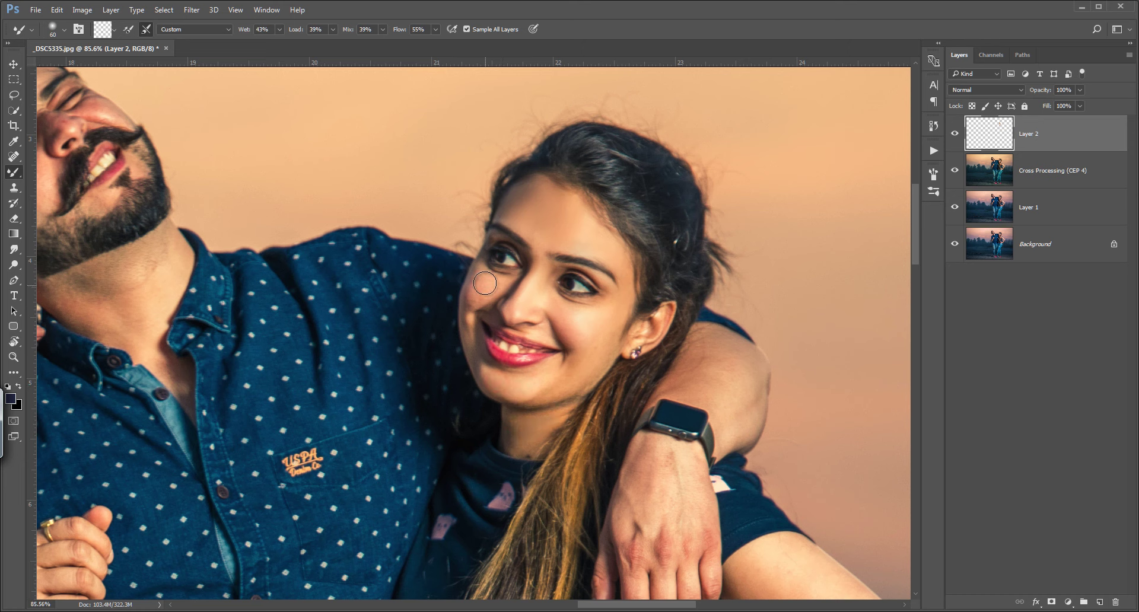
drag(482, 273, 472, 328)
key(bracketright)
key(bracketleft)
key(bracketleft)
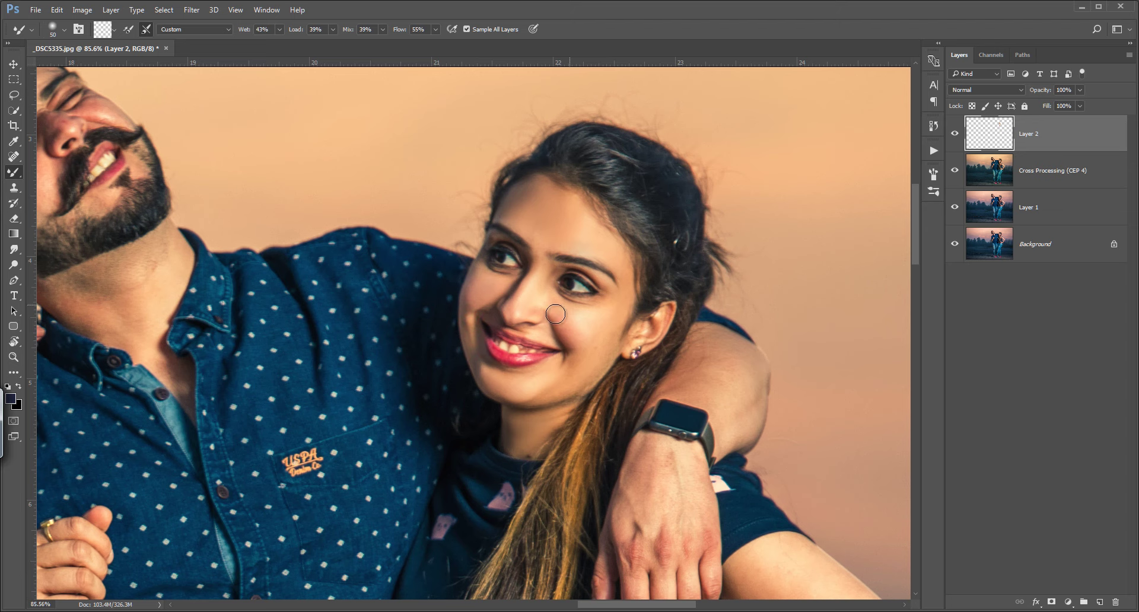
key(bracketright)
Smooth the arm draped over her shoulder with the brush at 100
drag(734, 325, 602, 193)
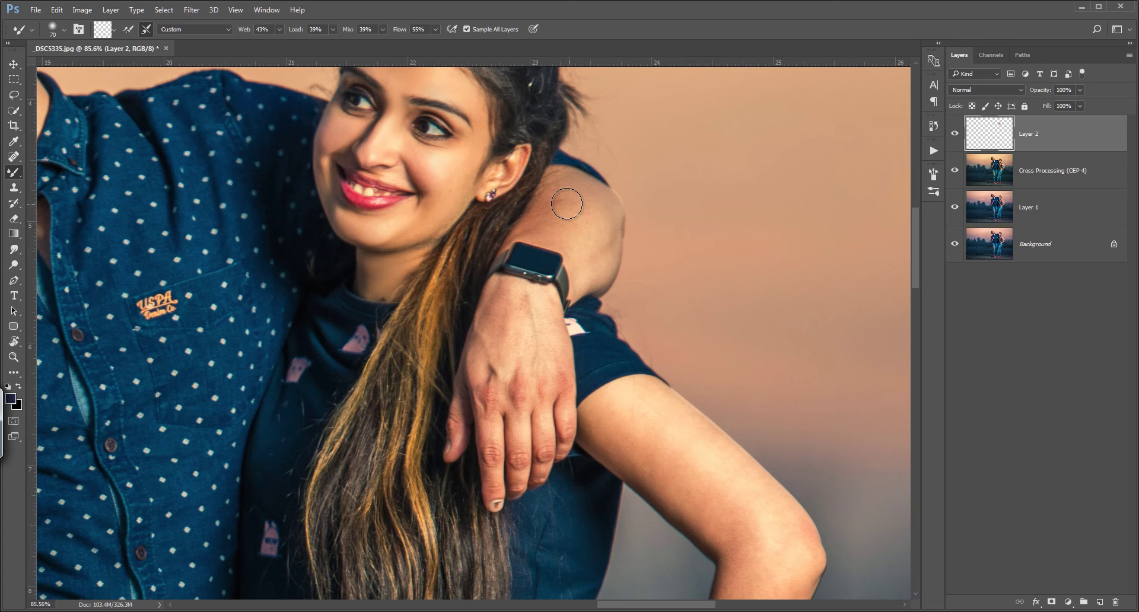
key(bracketright)
key(bracketleft)
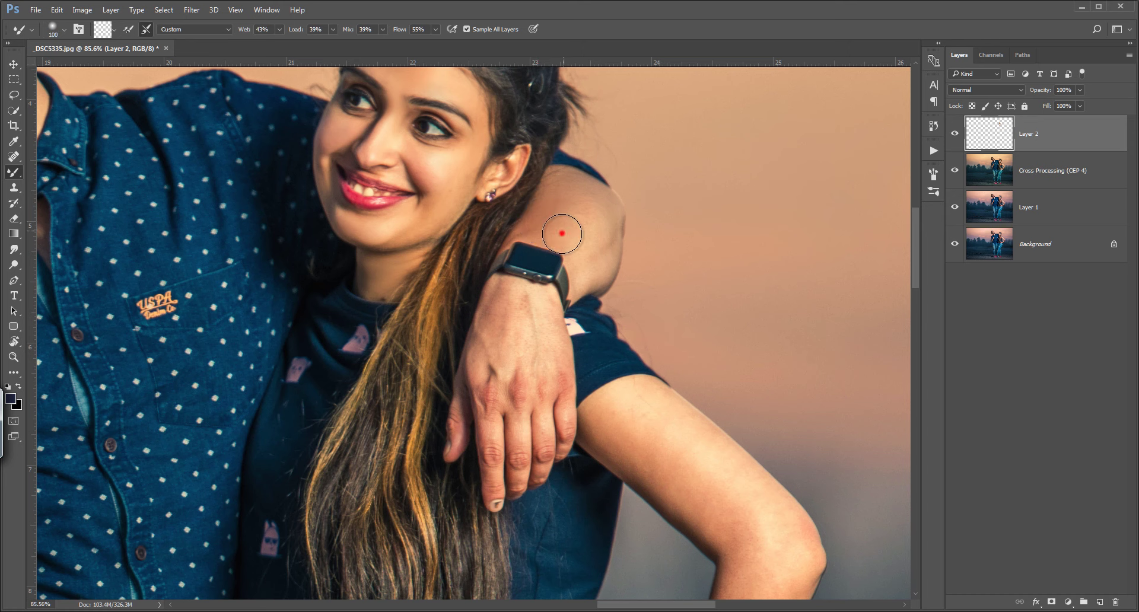
mouse_move(553, 195)
mouse_down()
mouse_move(585, 267)
mouse_move(600, 257)
mouse_move(593, 217)
mouse_move(553, 180)
mouse_move(562, 196)
mouse_up()
key(ctrl+0)
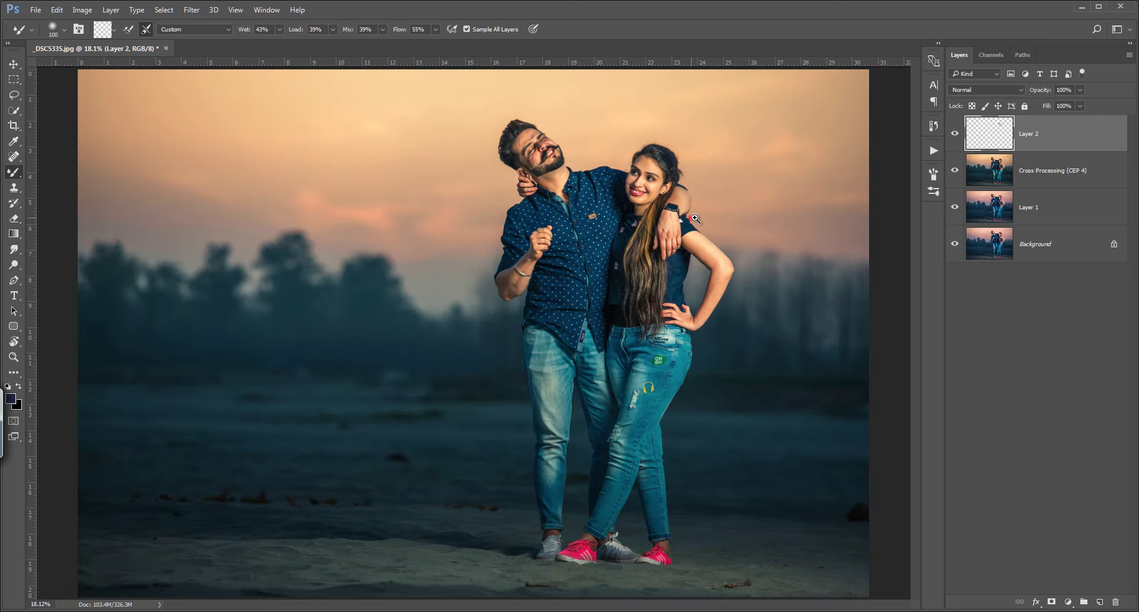
drag(696, 219, 738, 201)
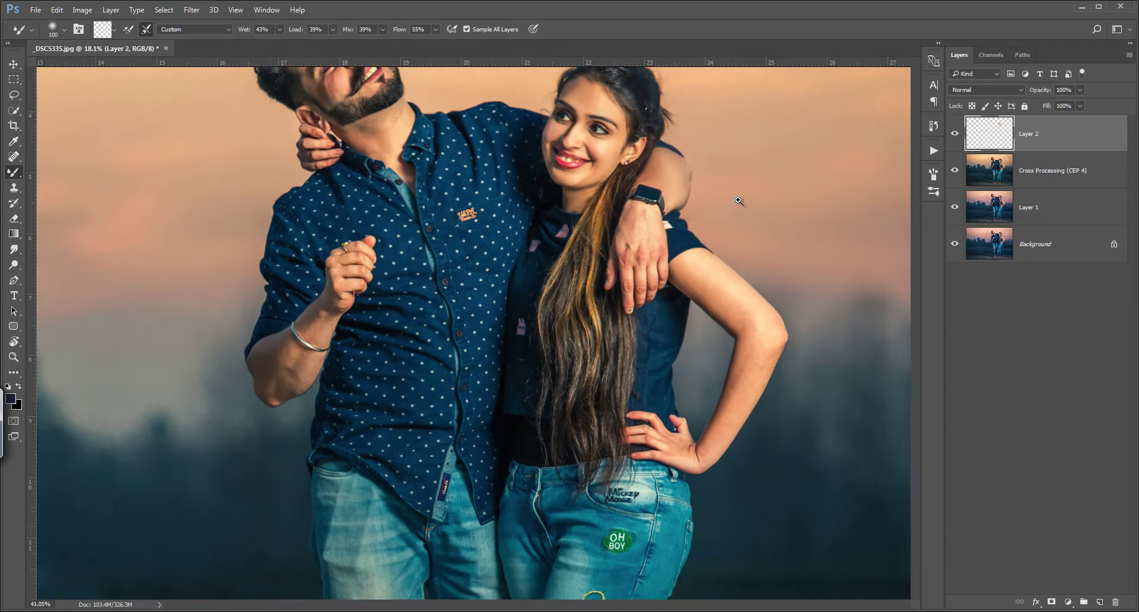
scroll(739, 201, up, 2)
scroll(692, 221, up, 3)
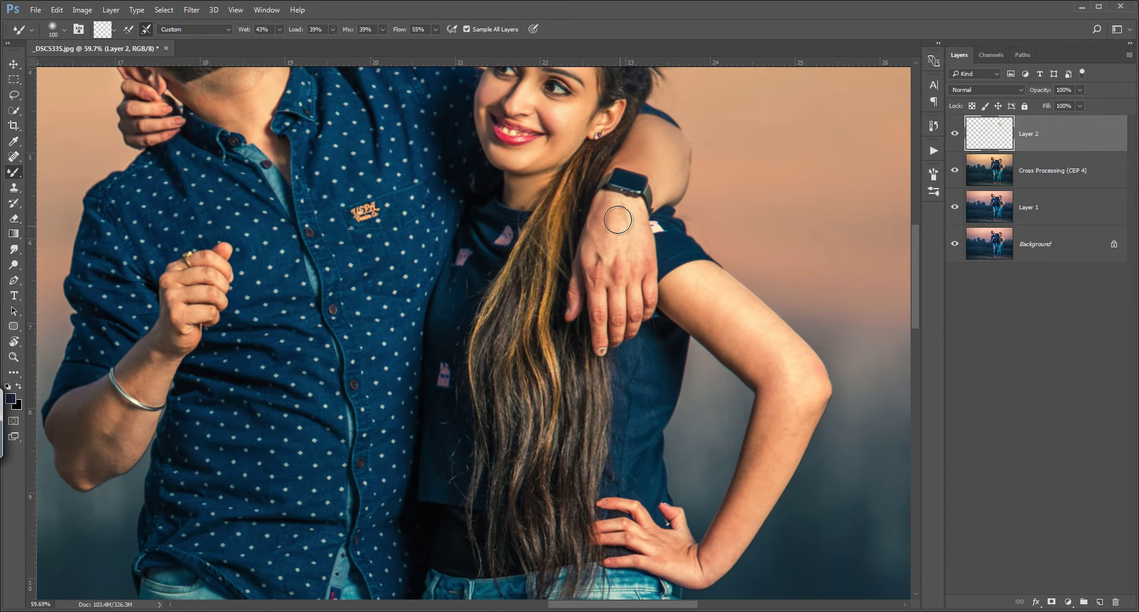
Smooth the reddish skin on the back of the hand at brush sizes 150 and 90
key(bracketright)
key(bracketright)
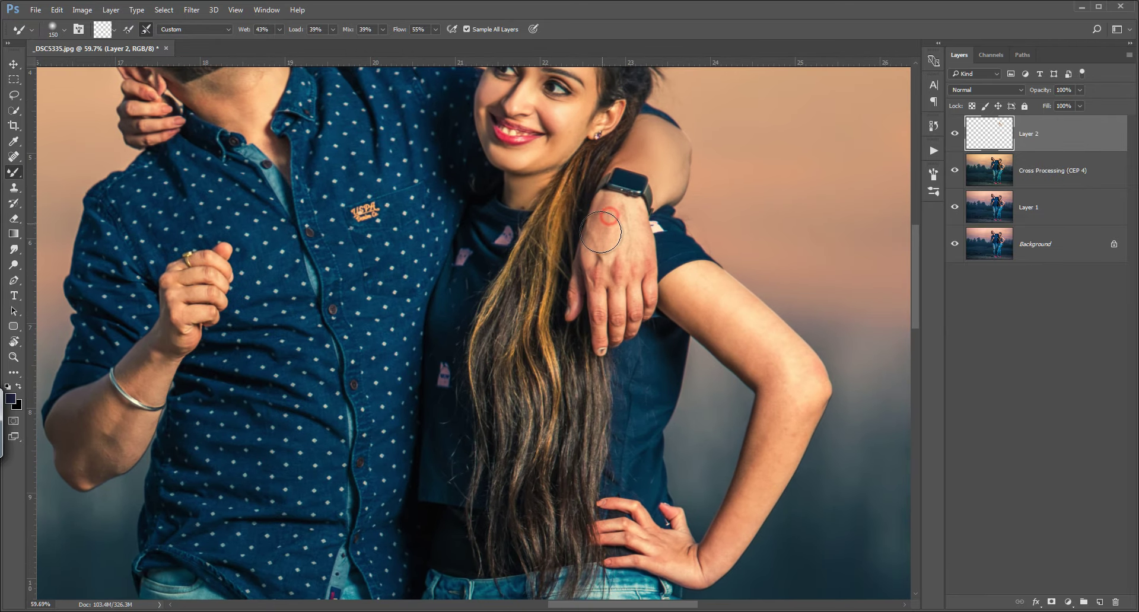
drag(600, 232, 623, 251)
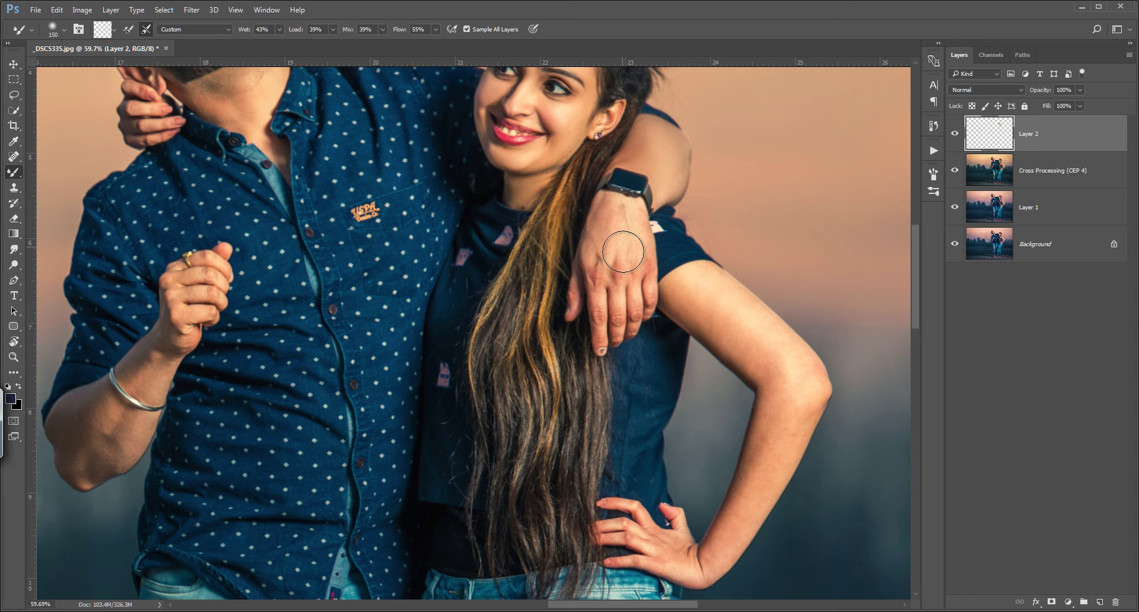
key(bracketleft)
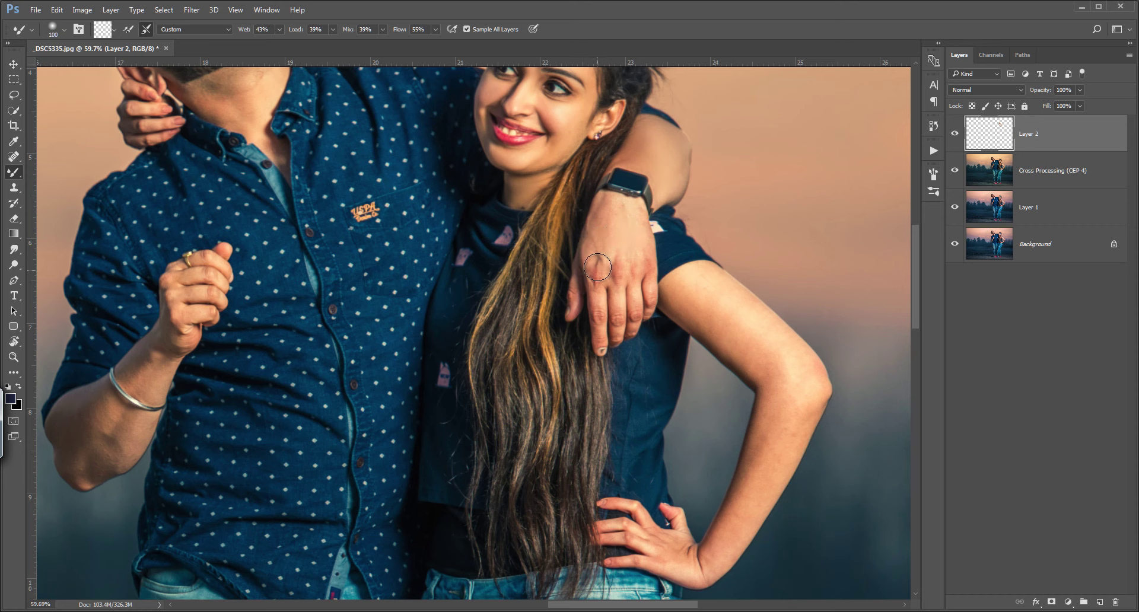
key(bracketleft)
mouse_move(618, 264)
mouse_down()
mouse_move(645, 257)
mouse_move(623, 199)
mouse_up()
key(bracketright)
key(bracketright)
key(bracketright)
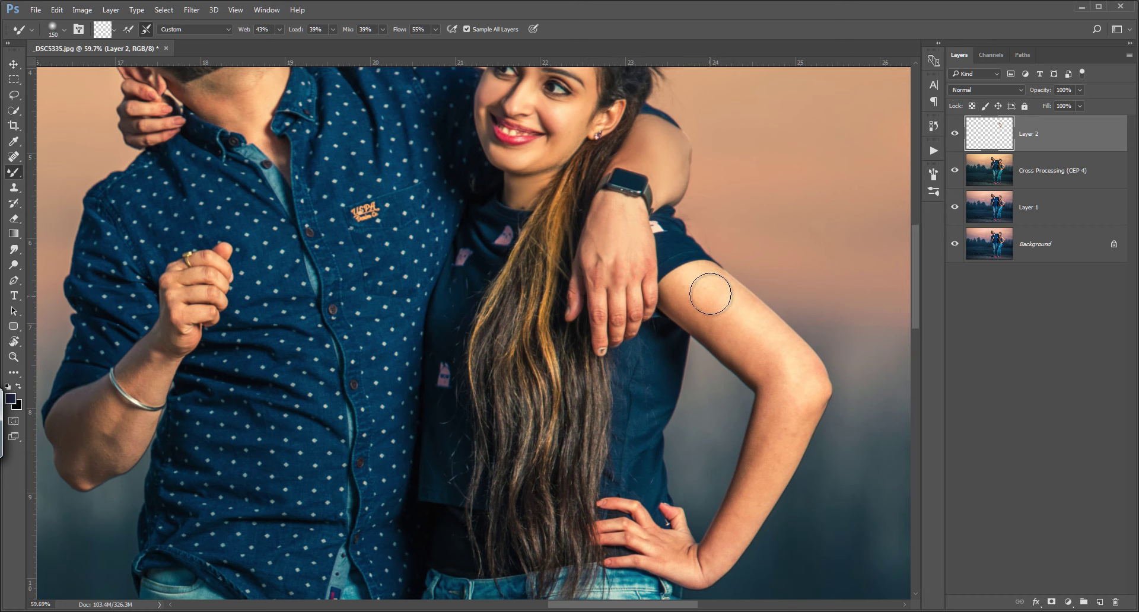
Smooth the woman's upper arm, elbow and forearm with a 150–175 brush
click(687, 303)
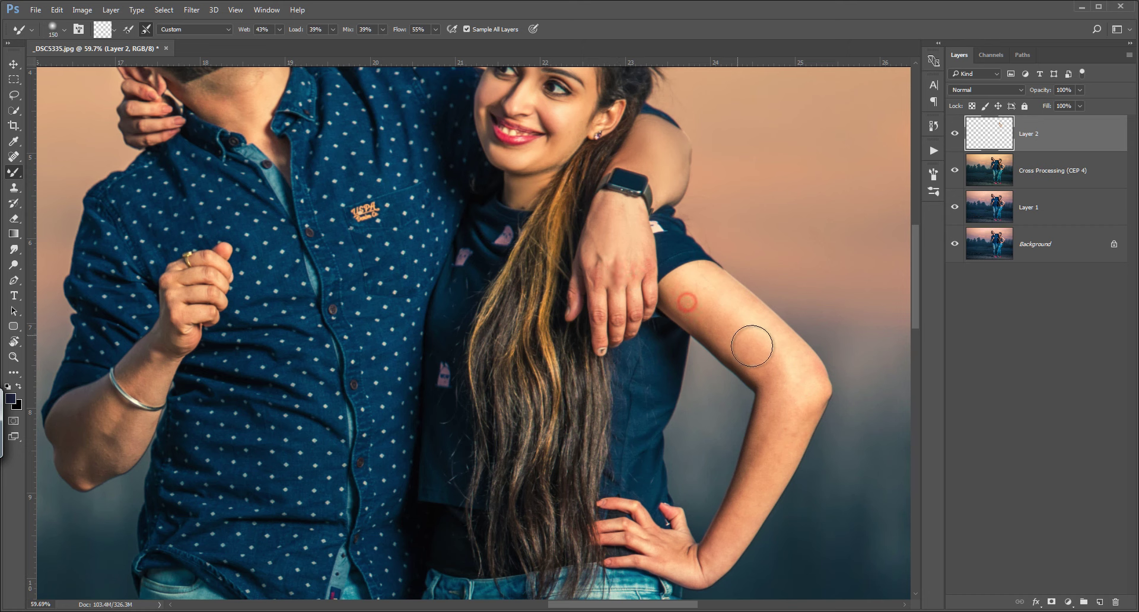
drag(692, 285, 740, 305)
key(bracketright)
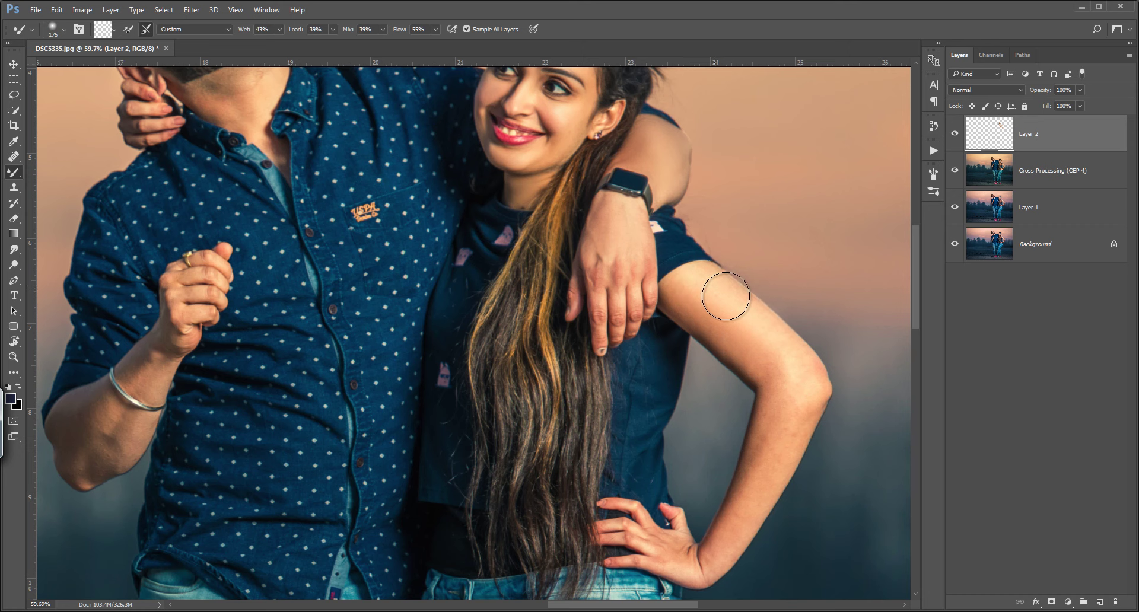
mouse_move(763, 369)
mouse_down()
mouse_move(802, 383)
mouse_move(730, 534)
mouse_up()
key(bracketleft)
key(bracketleft)
drag(754, 424, 736, 511)
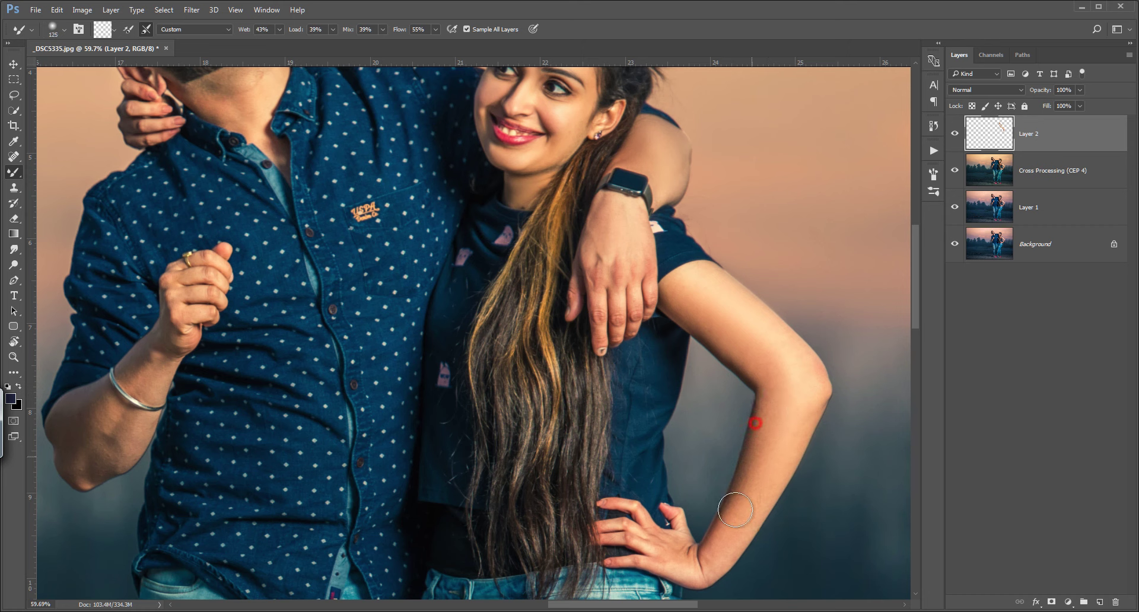
drag(807, 369, 805, 412)
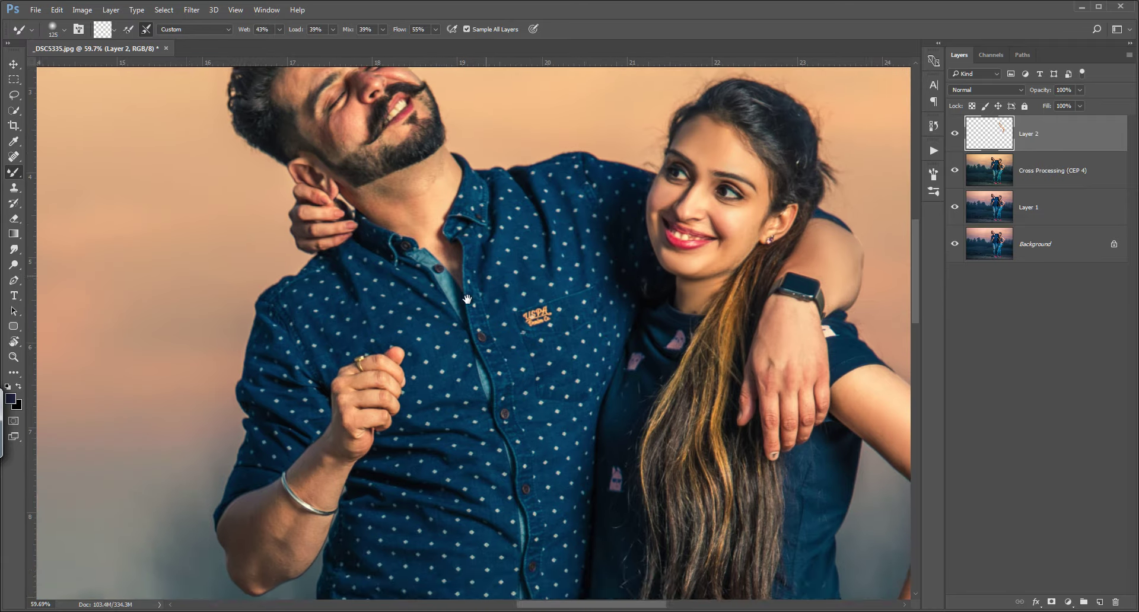
Smooth the man's elbow, wrist above the bangle, and neck down toward the collar
drag(166, 406, 350, 375)
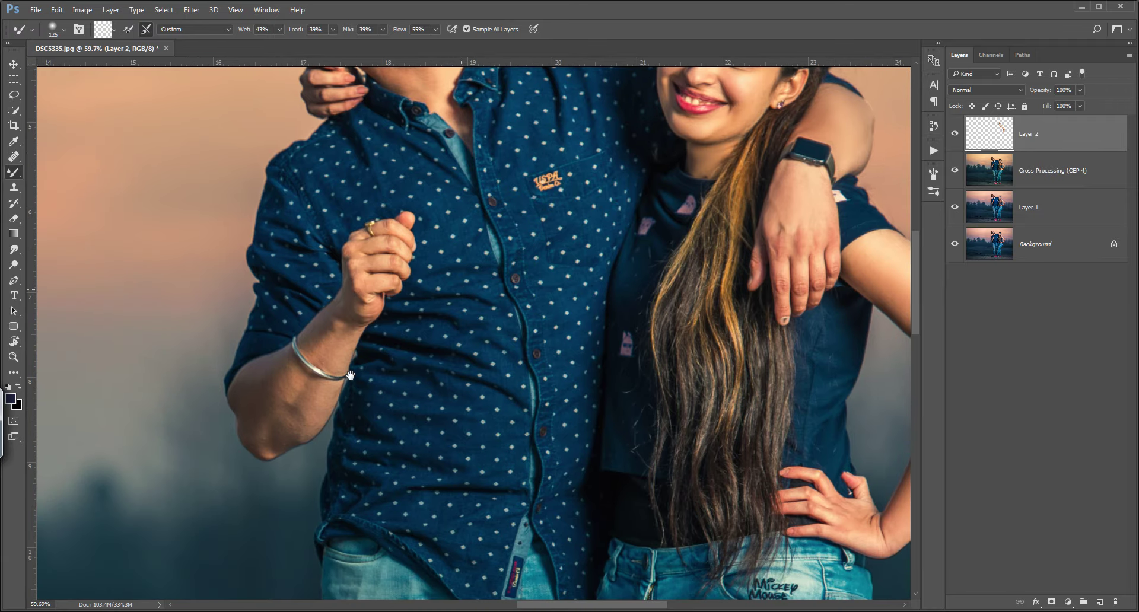
mouse_move(250, 386)
mouse_down()
mouse_move(264, 419)
mouse_move(327, 385)
mouse_up()
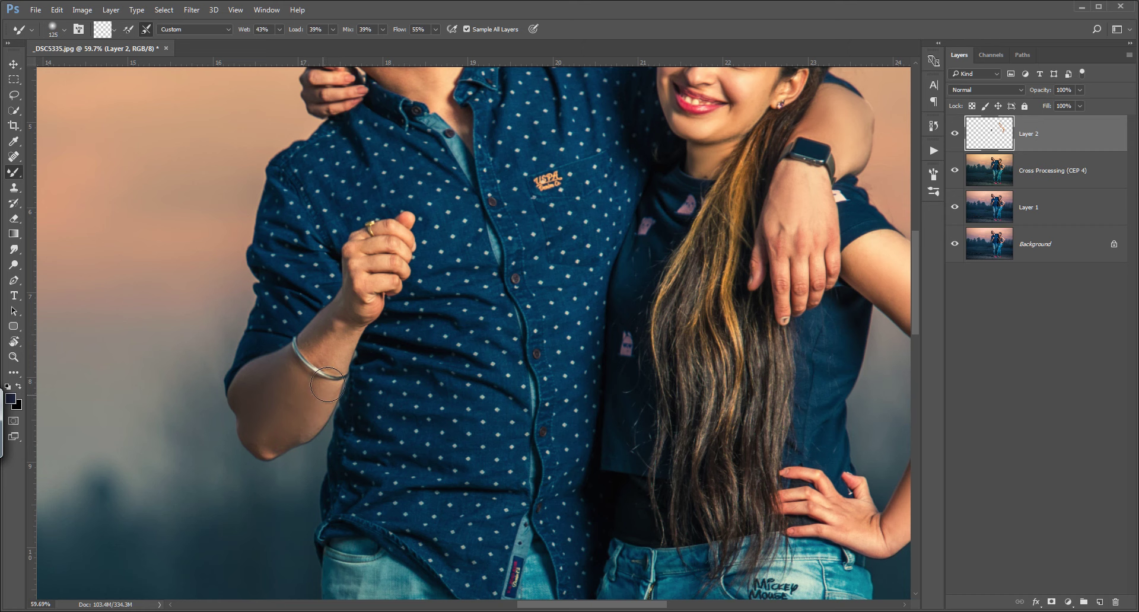
drag(333, 326, 337, 351)
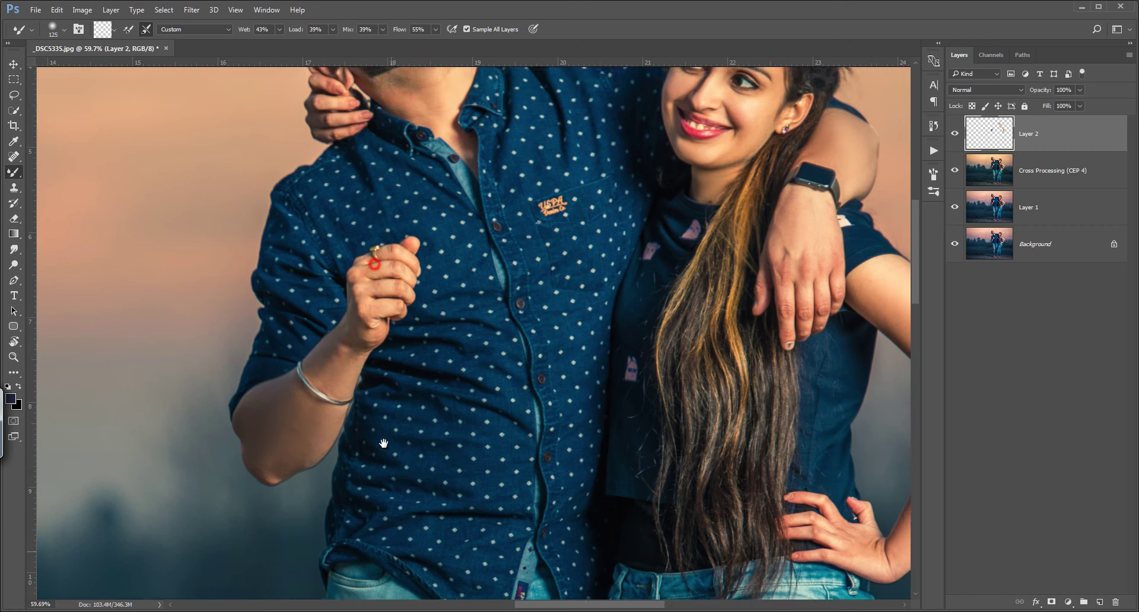
drag(368, 290, 376, 421)
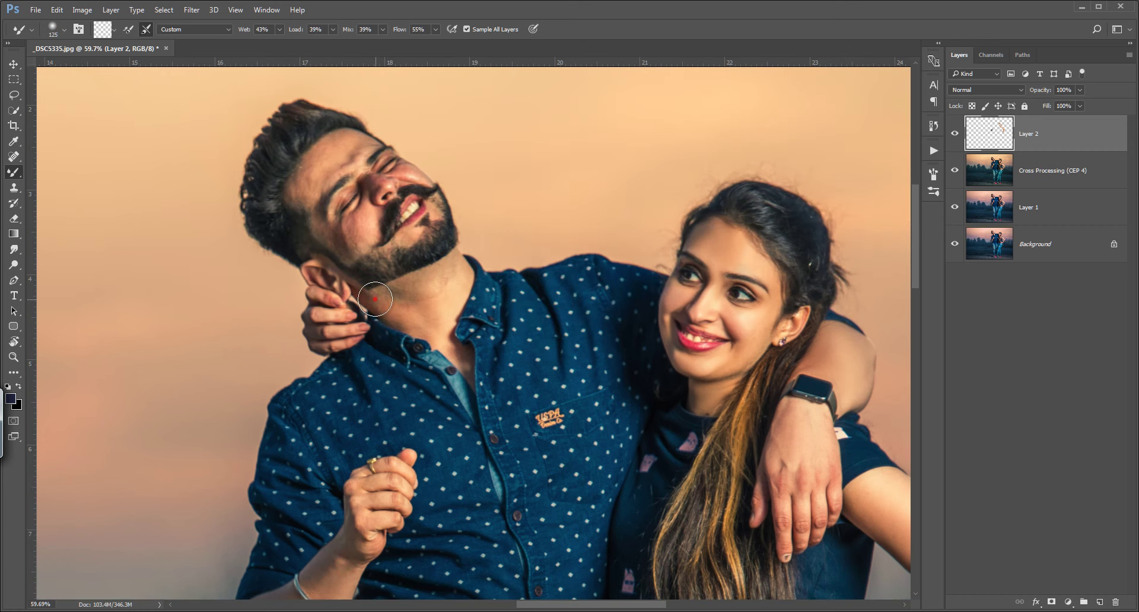
drag(375, 300, 455, 270)
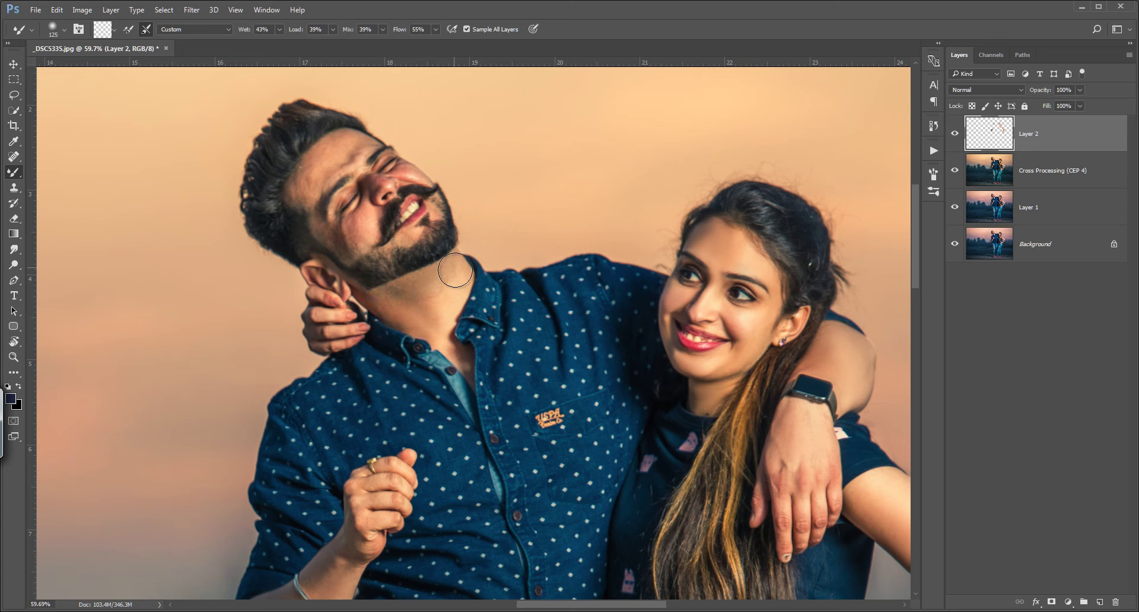
mouse_move(405, 313)
mouse_down()
mouse_move(451, 337)
mouse_move(401, 267)
mouse_move(455, 345)
mouse_up()
mouse_move(354, 273)
mouse_down()
mouse_move(370, 243)
mouse_move(410, 229)
mouse_move(370, 259)
mouse_up()
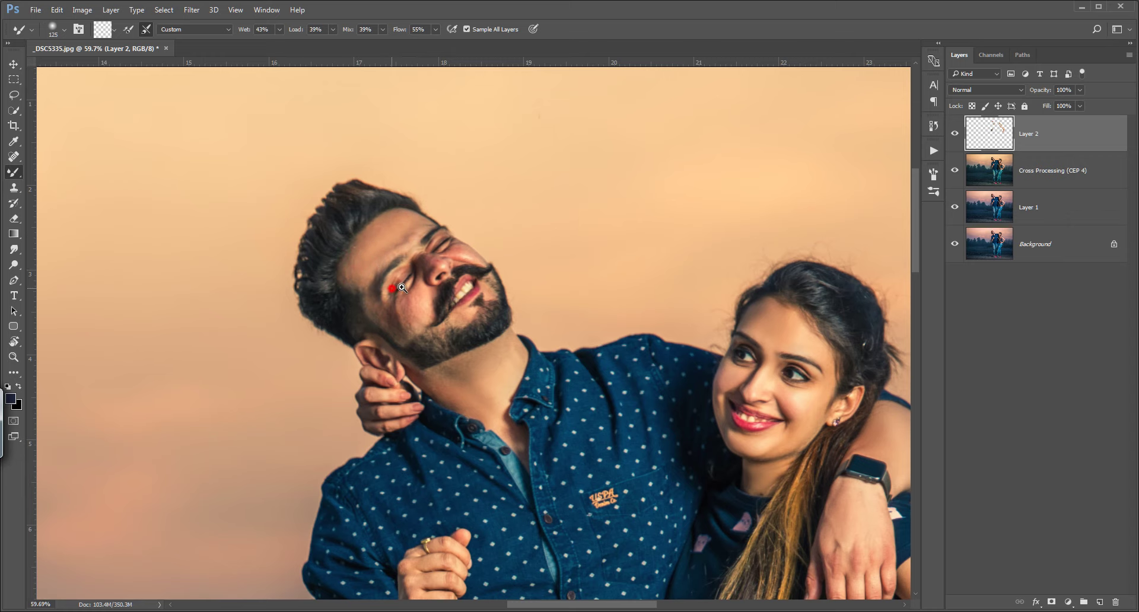
Zoom in and, with a size-90 Mixer Brush, smooth the man's cheek, nose-side and brow red spots
drag(391, 289, 427, 289)
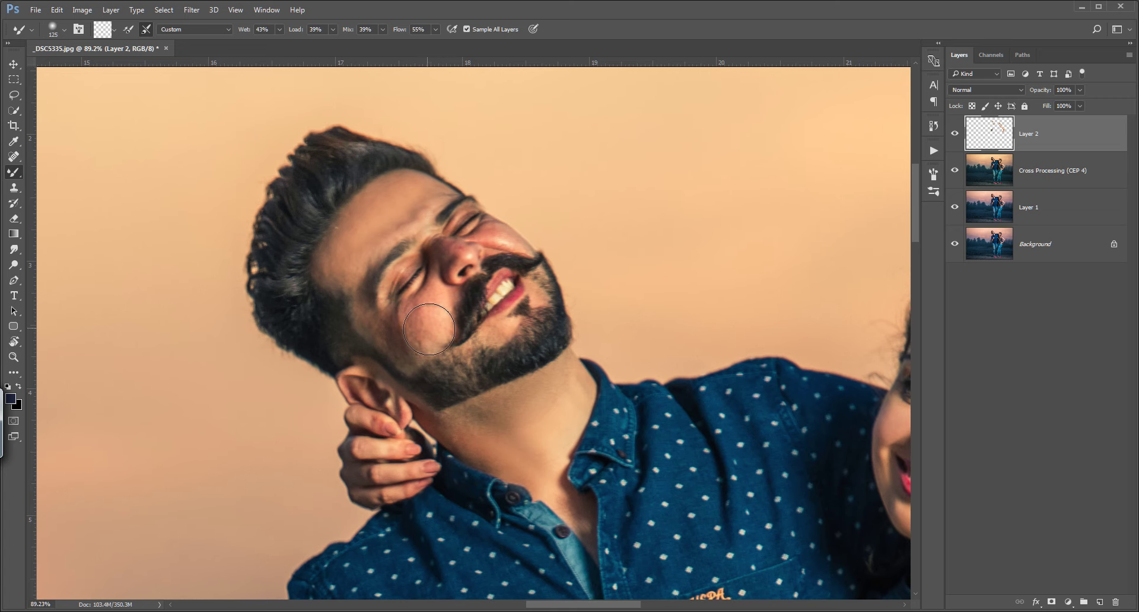
key(bracketleft)
key(bracketleft)
mouse_move(433, 277)
mouse_down()
mouse_move(432, 310)
mouse_move(407, 335)
mouse_up()
mouse_move(367, 298)
mouse_down()
mouse_move(371, 322)
mouse_move(404, 320)
mouse_move(409, 335)
mouse_move(384, 331)
mouse_move(427, 353)
mouse_move(519, 318)
mouse_move(506, 239)
mouse_up()
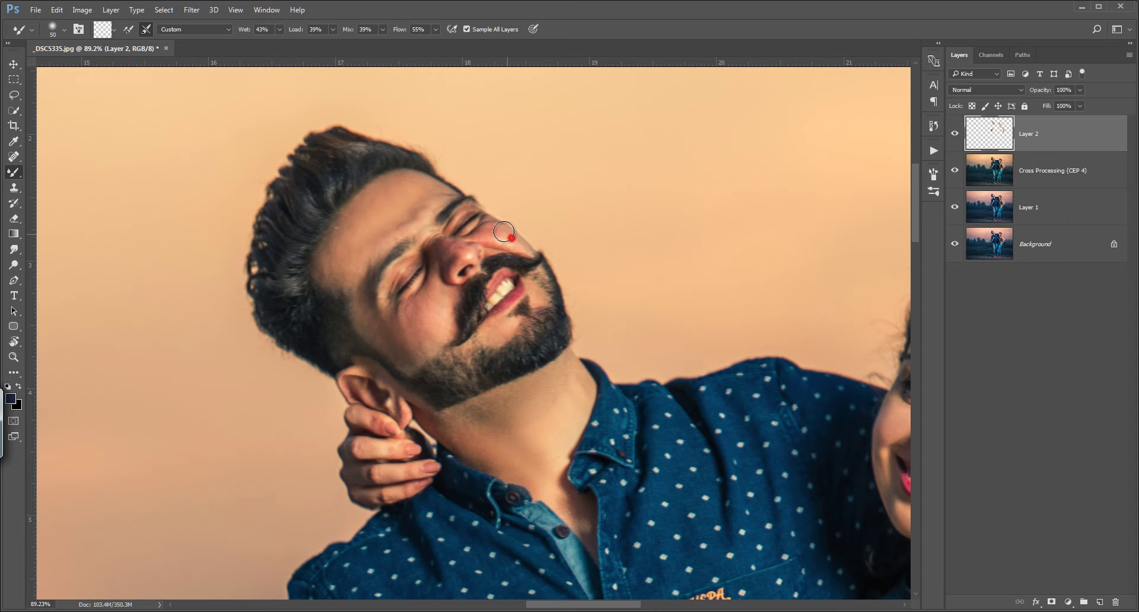
mouse_move(504, 231)
mouse_down()
mouse_move(502, 249)
mouse_move(435, 241)
mouse_up()
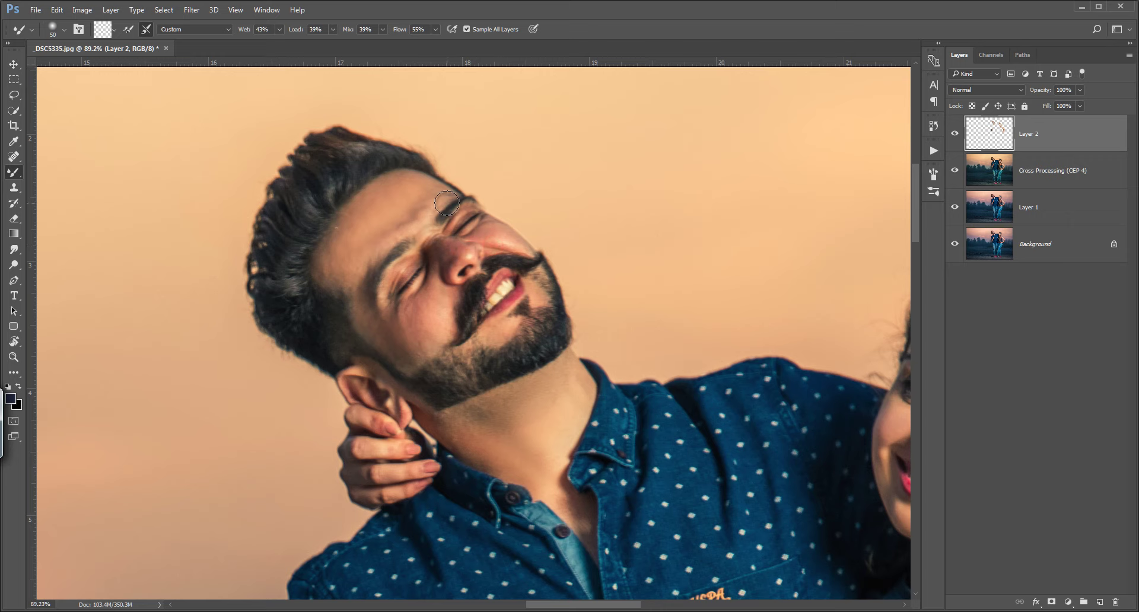
drag(438, 203, 427, 206)
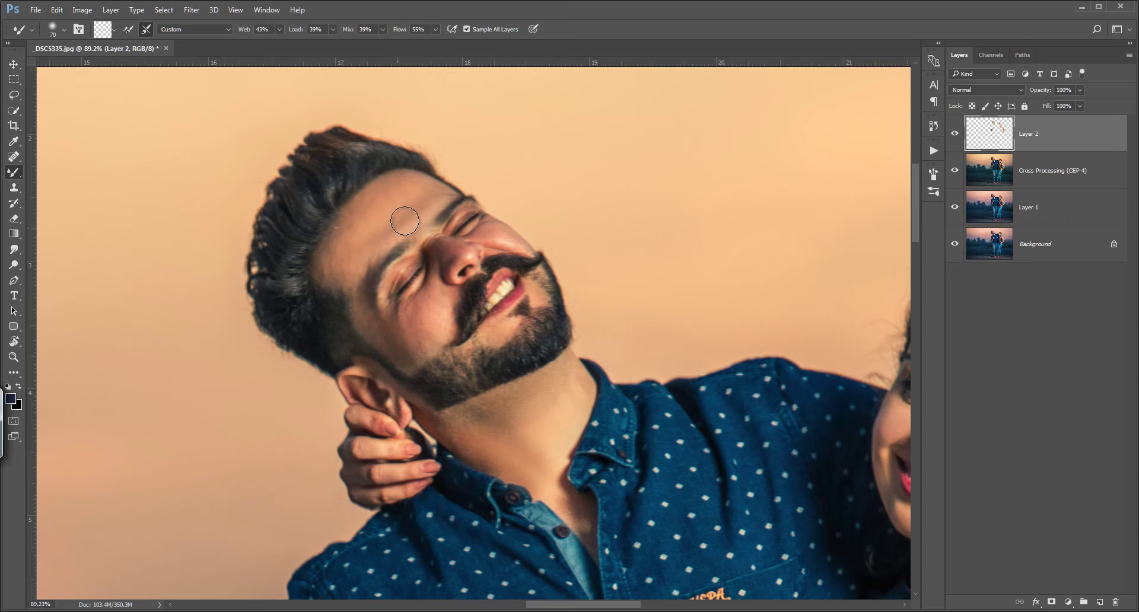
With a size-100 brush, blend his forehead, temple and jaw skin, then fit the image on screen
key(bracketright)
key(bracketright)
key(bracketright)
click(408, 212)
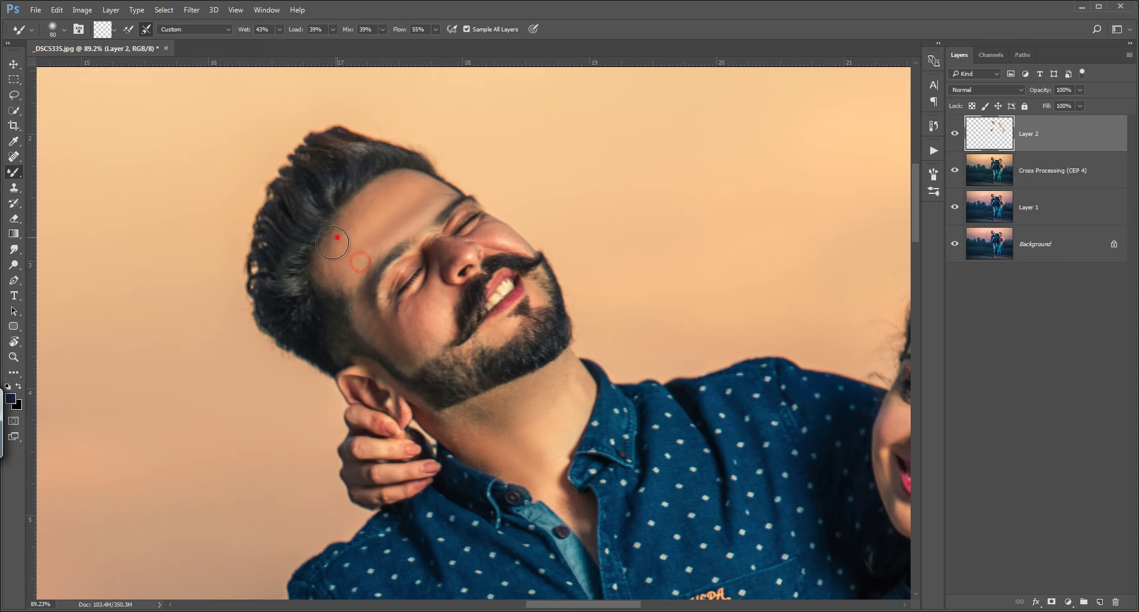
mouse_move(353, 285)
mouse_down()
mouse_move(345, 288)
mouse_move(372, 324)
mouse_up()
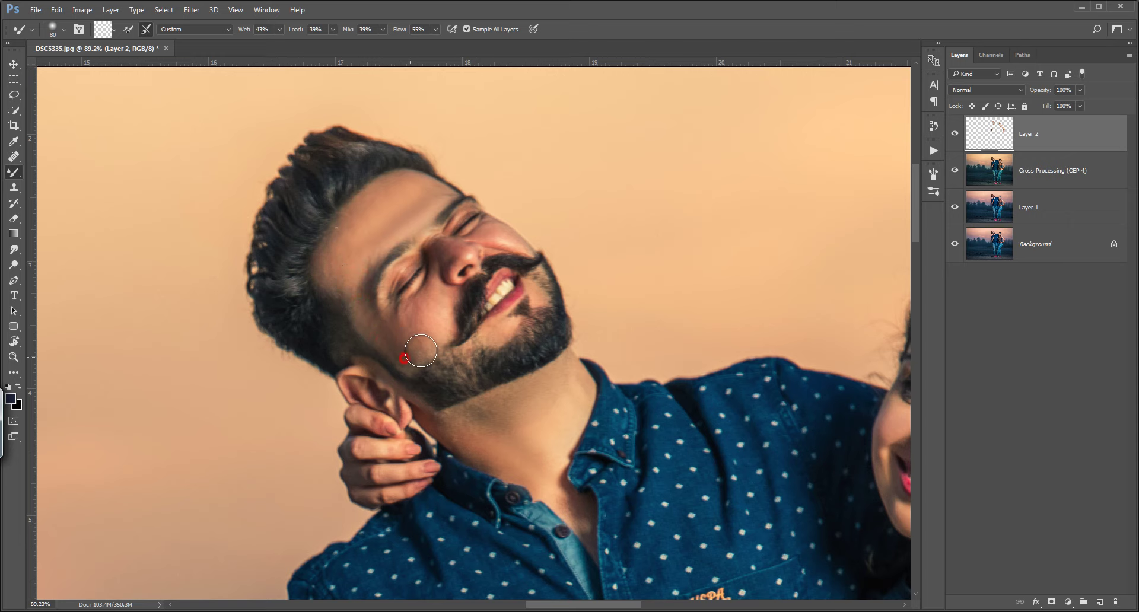
mouse_move(421, 351)
mouse_down()
mouse_move(371, 334)
mouse_move(400, 328)
mouse_move(441, 295)
mouse_move(412, 388)
mouse_up()
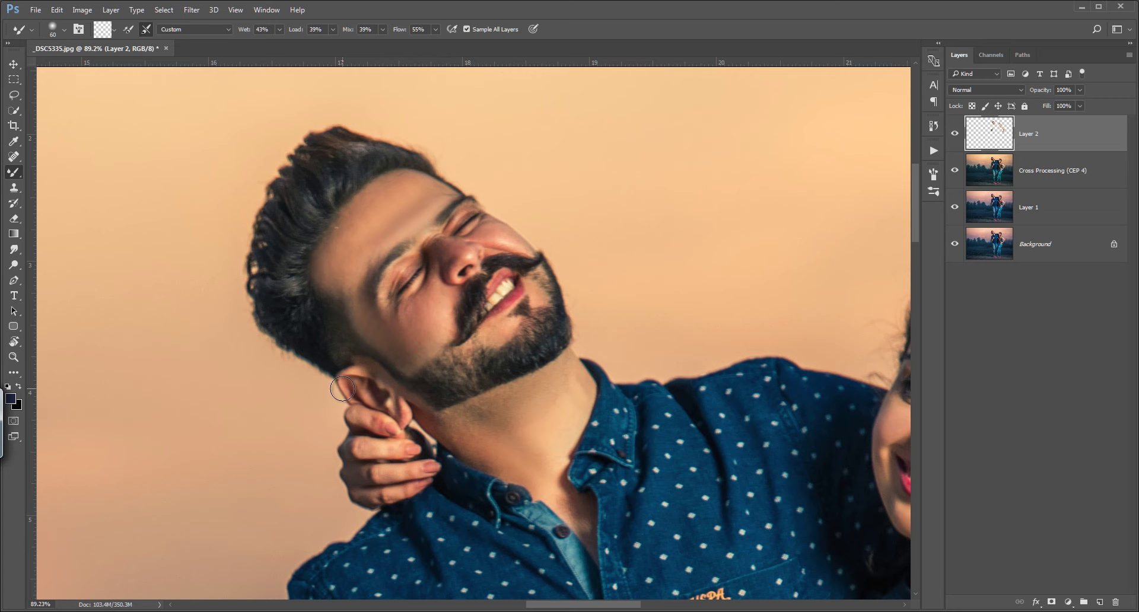
key(ctrl+0)
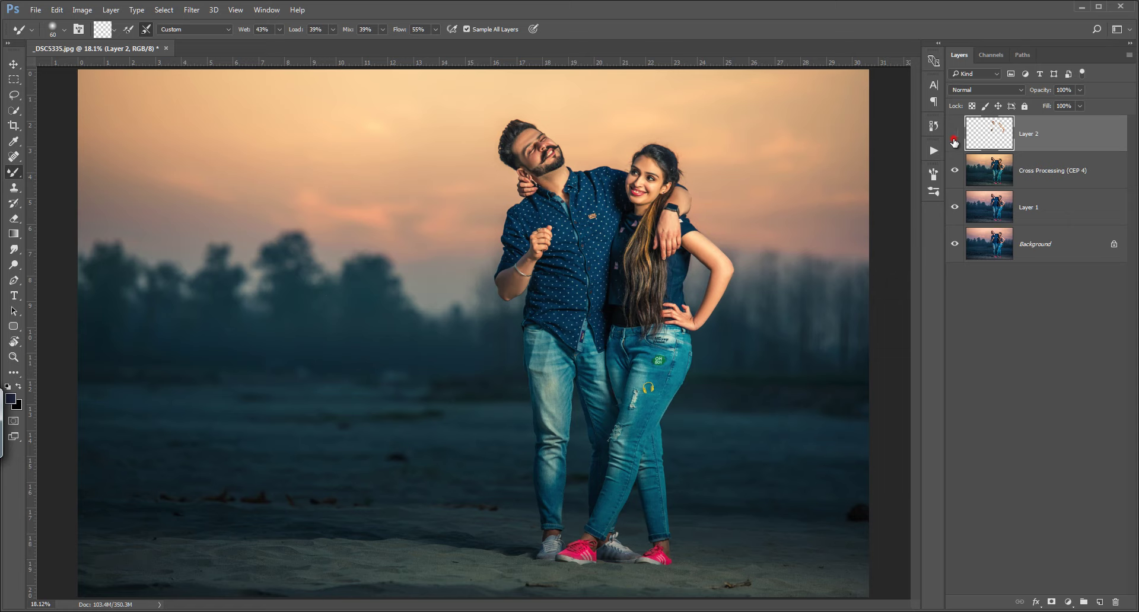
Compare the retouch layer before/after, then stamp all visible layers into a new Layer 3
click(954, 140)
click(954, 140)
key(ctrl+shift+alt+e)
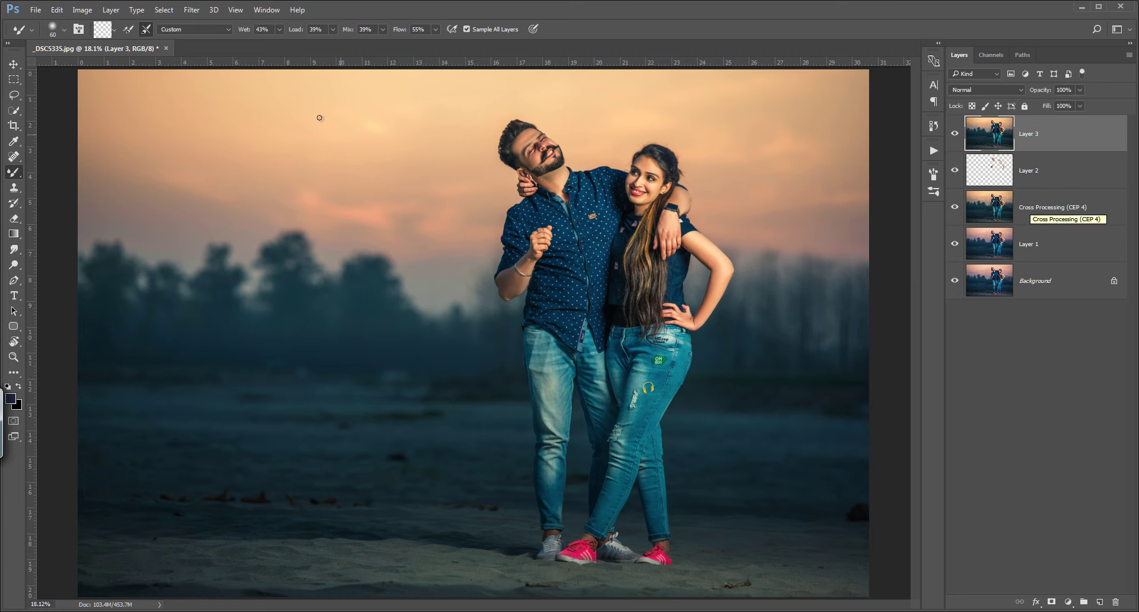
Apply a 3.0-pixel High Pass filter to Layer 3 and blend it as Linear Light
click(190, 9)
click(356, 301)
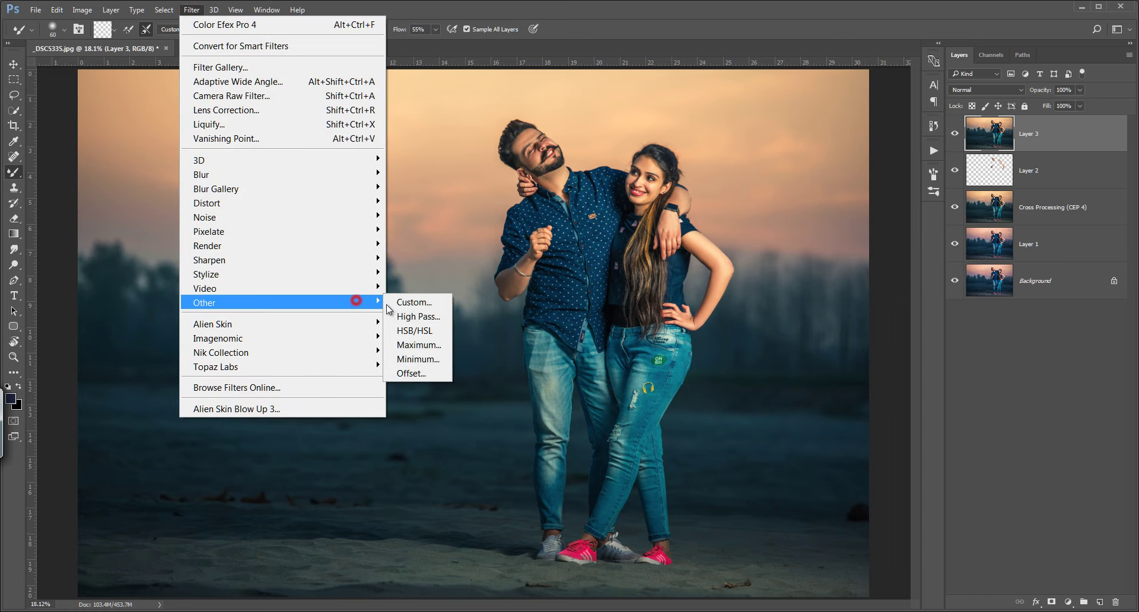
click(425, 321)
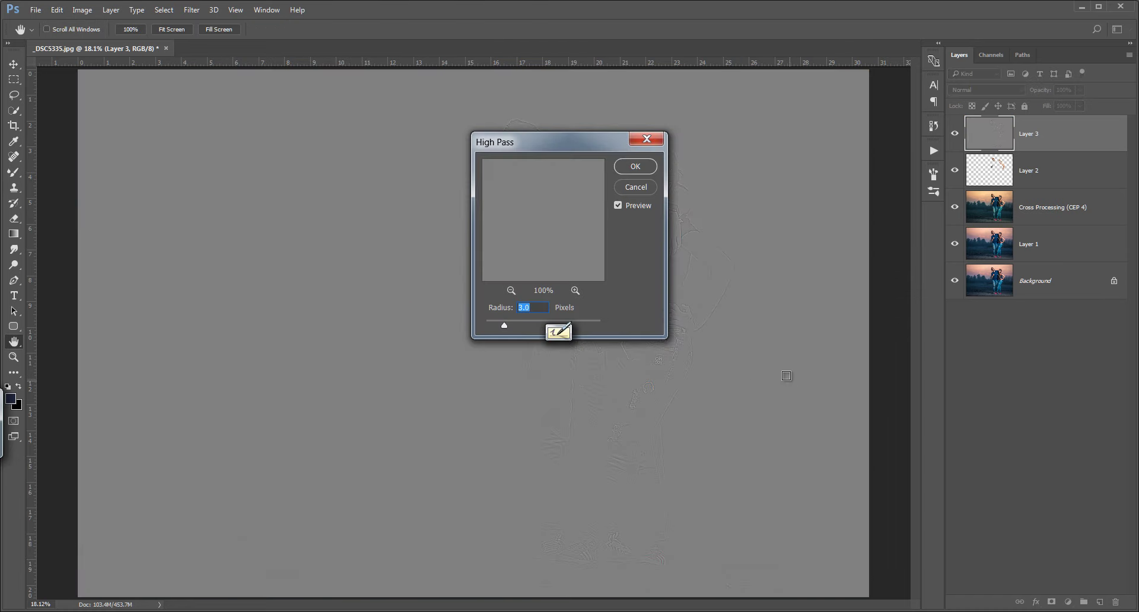
click(633, 169)
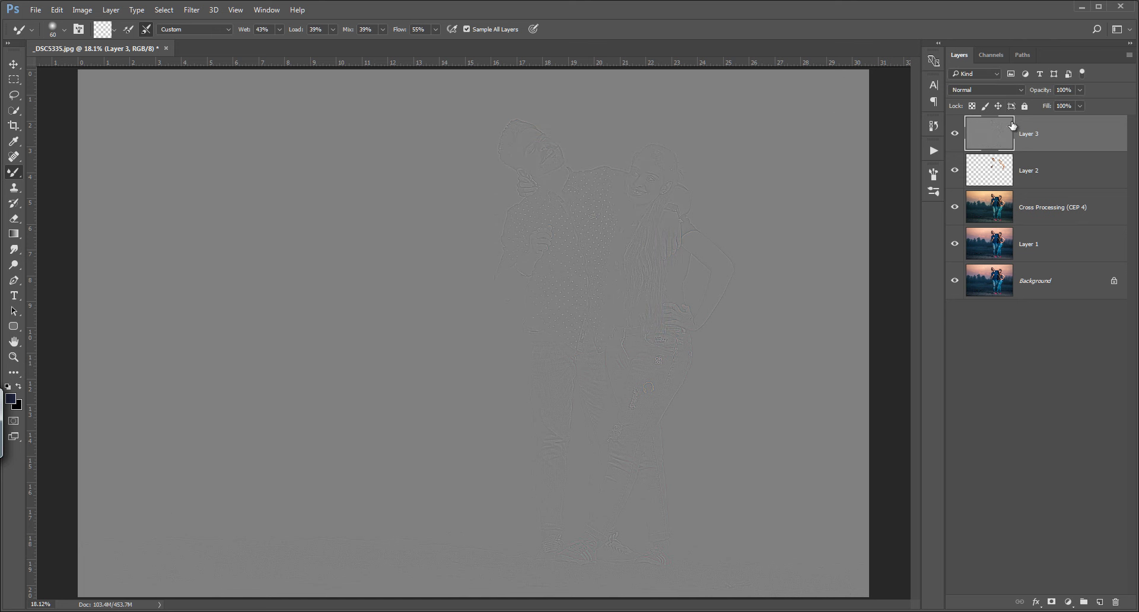
click(1013, 92)
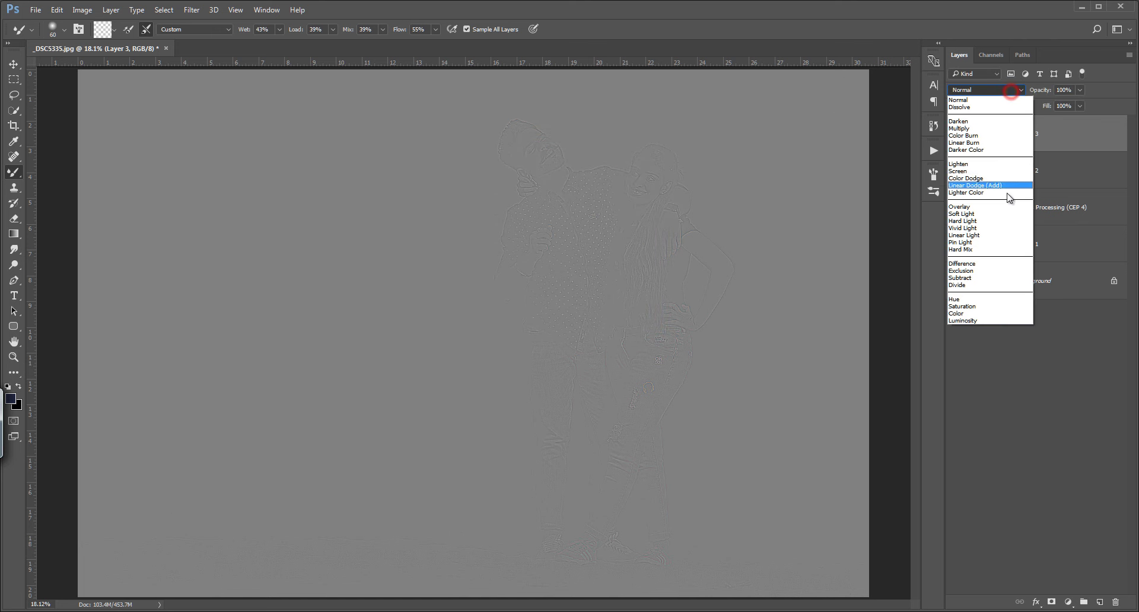
click(994, 237)
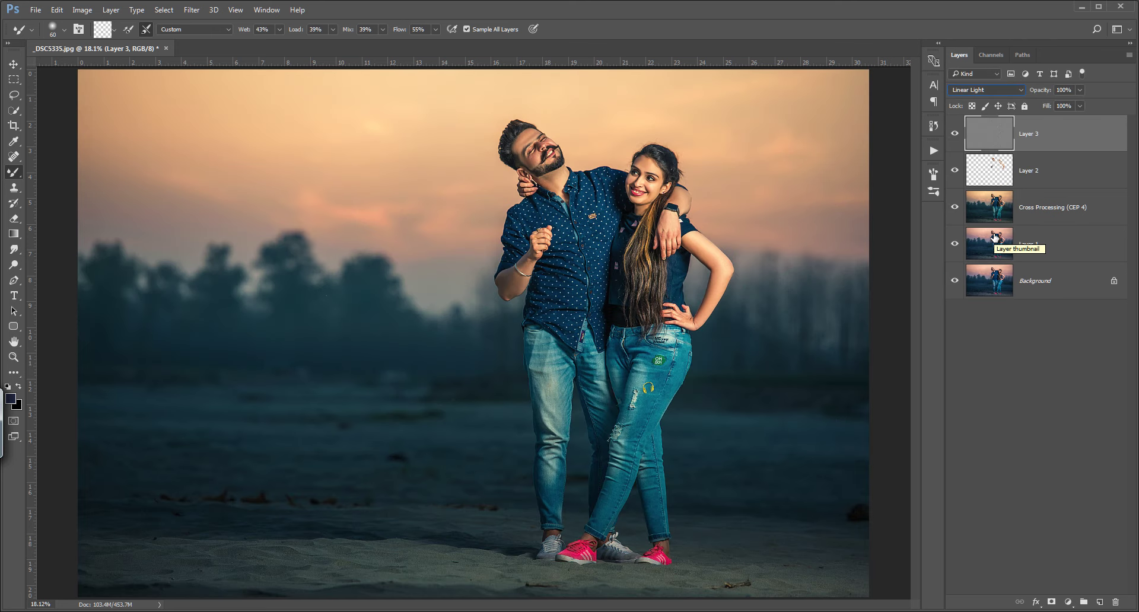